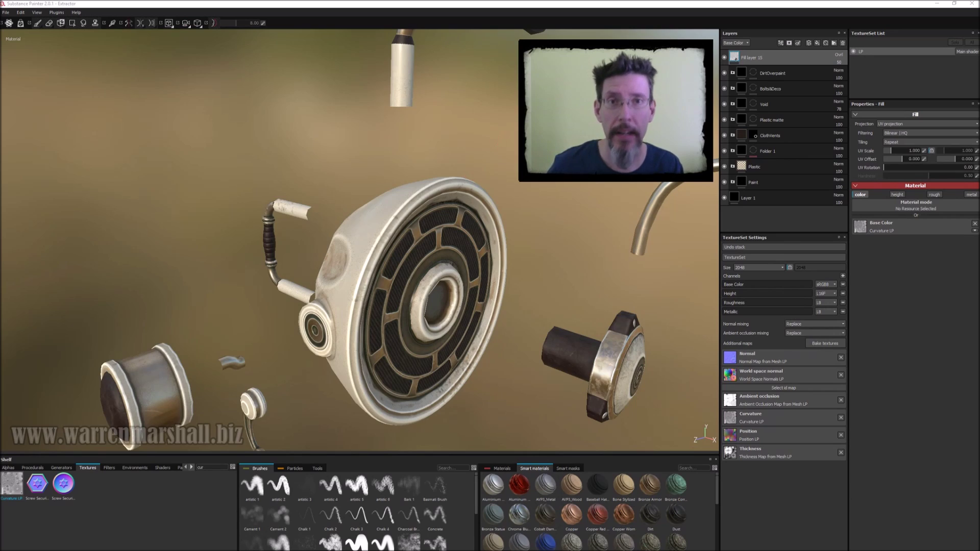
Add User0 and User1 channels to the Extractor texture set's channel list.
alt+drag(562, 234, 506, 257)
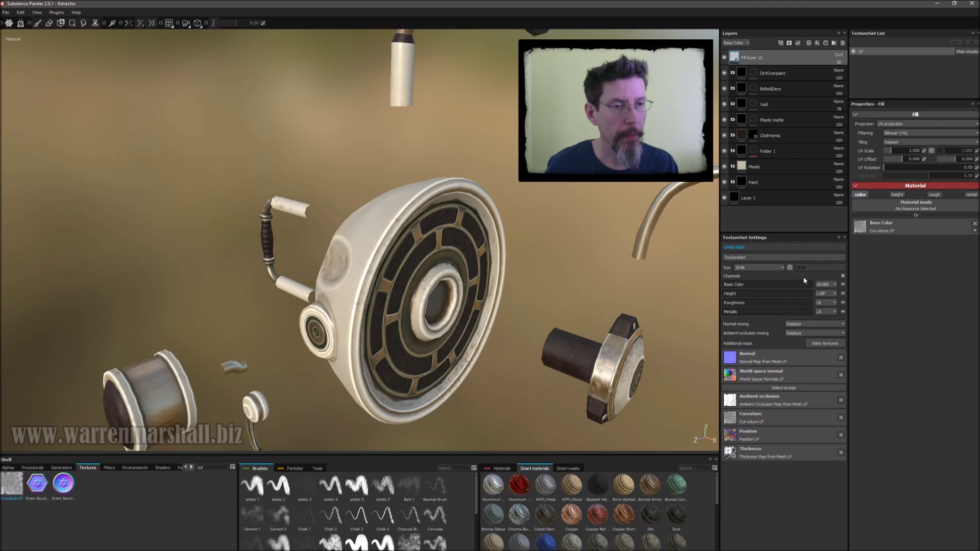
click(843, 276)
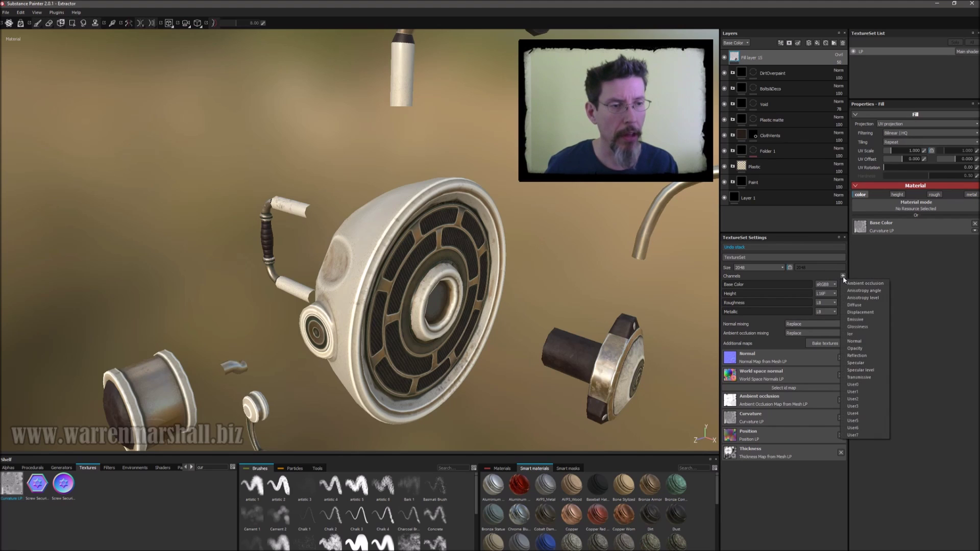
click(863, 385)
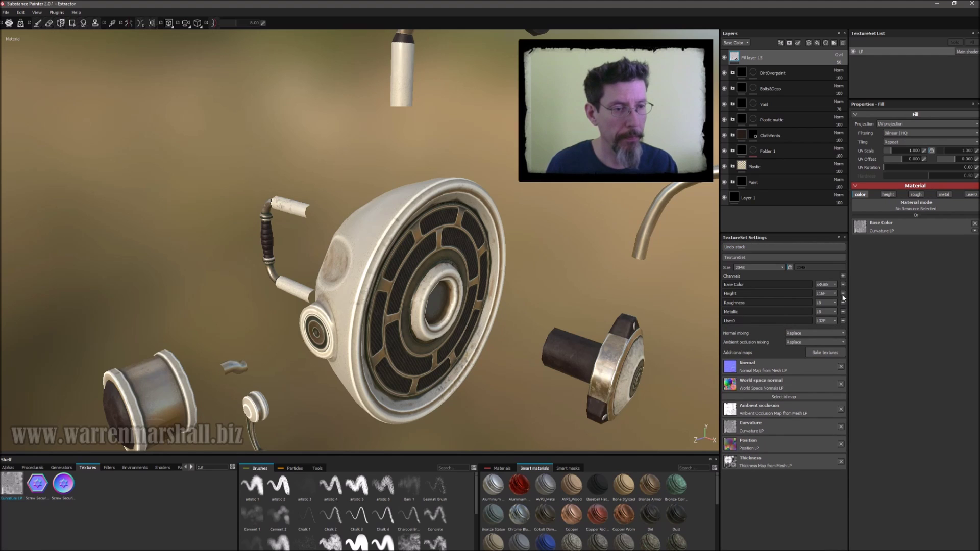
click(843, 276)
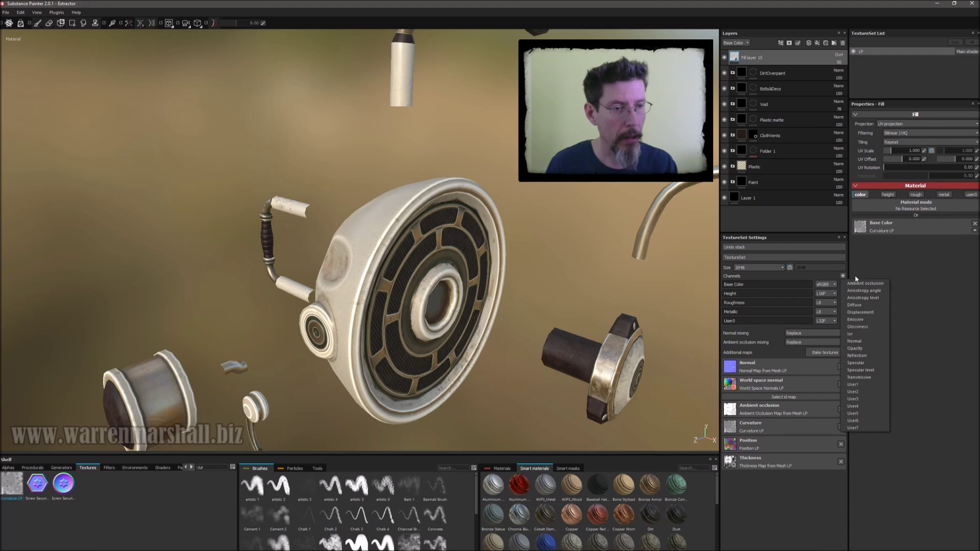
click(861, 384)
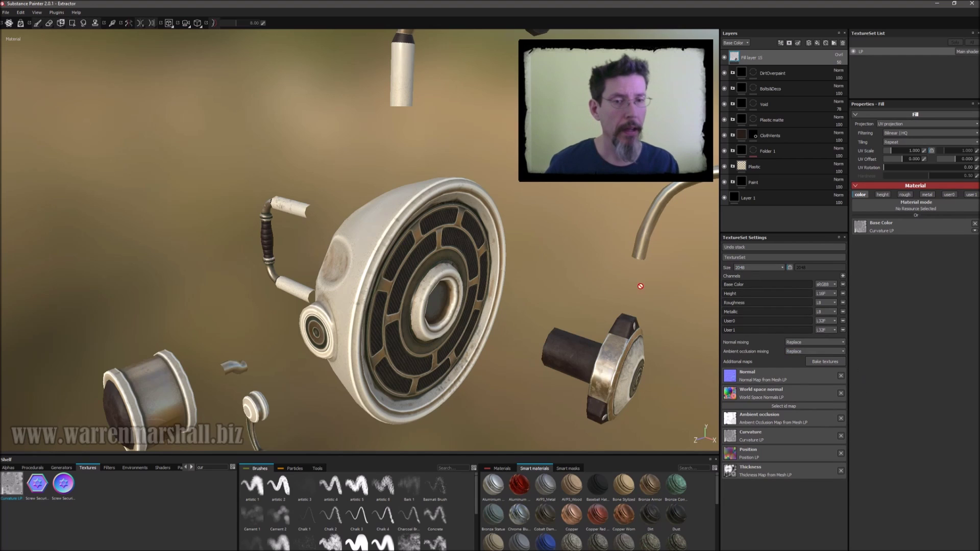
alt+drag(556, 227, 568, 239)
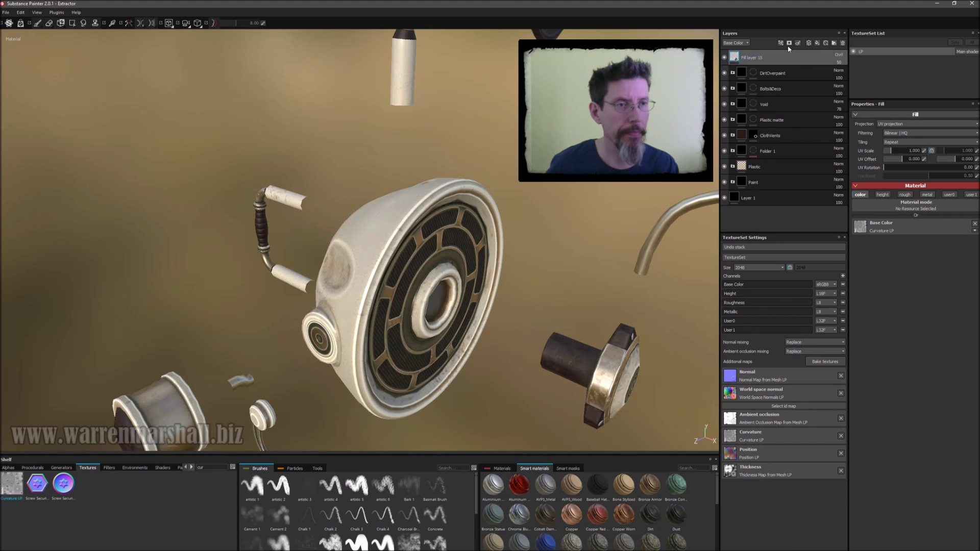
Cycle the viewport channel display through Base Color, Roughness and Metallic to User0.
alt+drag(569, 236, 579, 221)
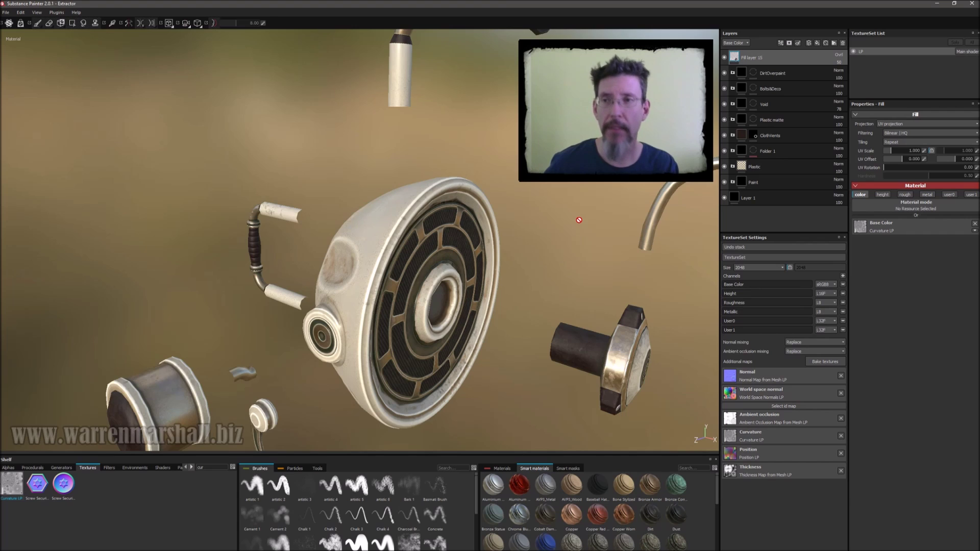
key(c)
key(c)
key(c)
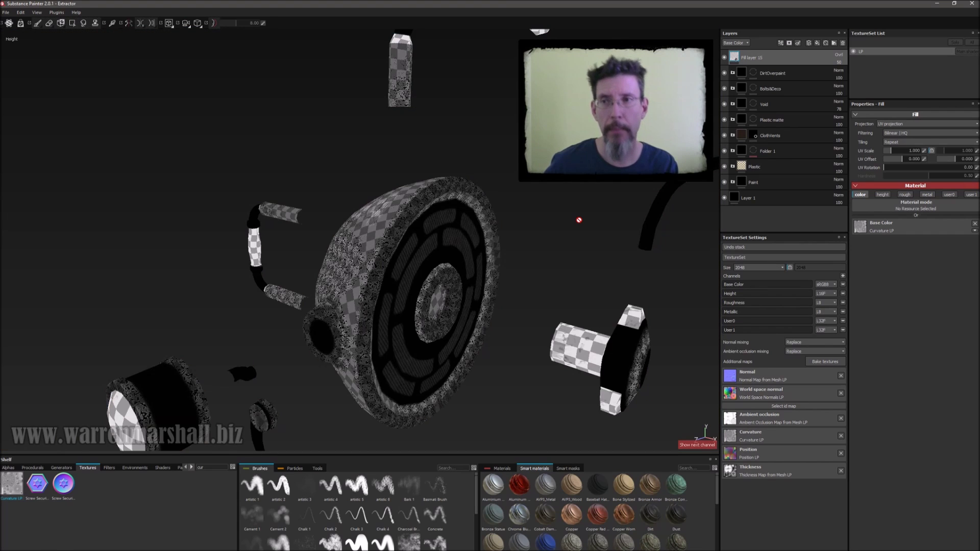
key(c)
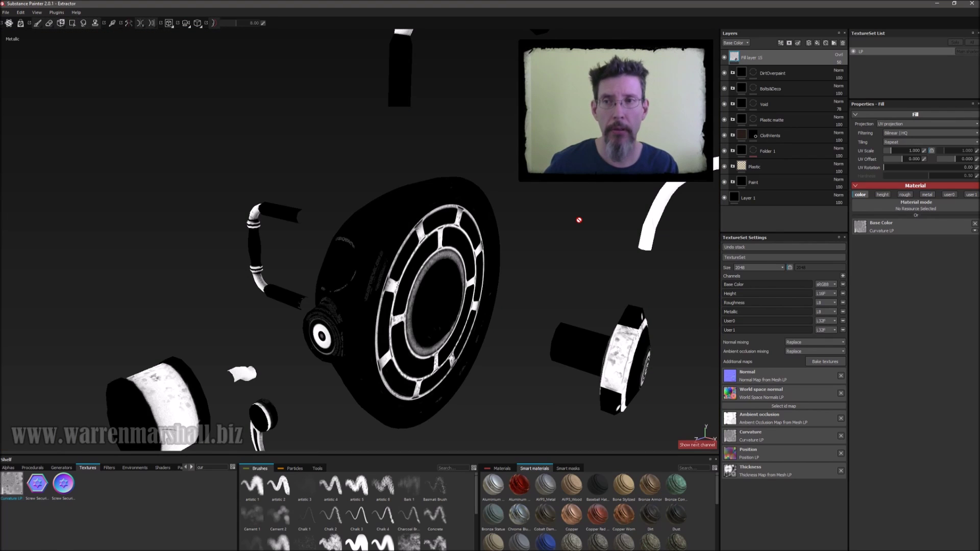
key(c)
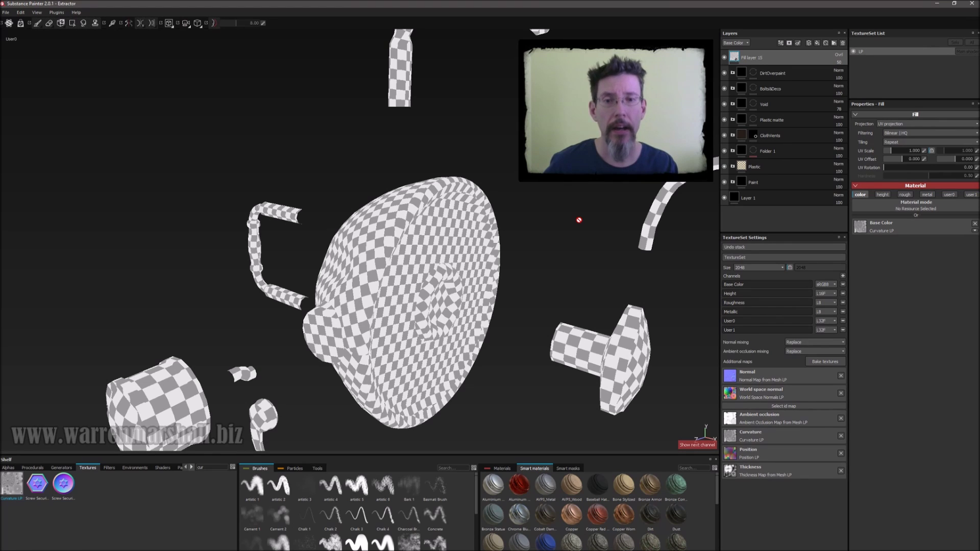
alt+drag(549, 214, 517, 283)
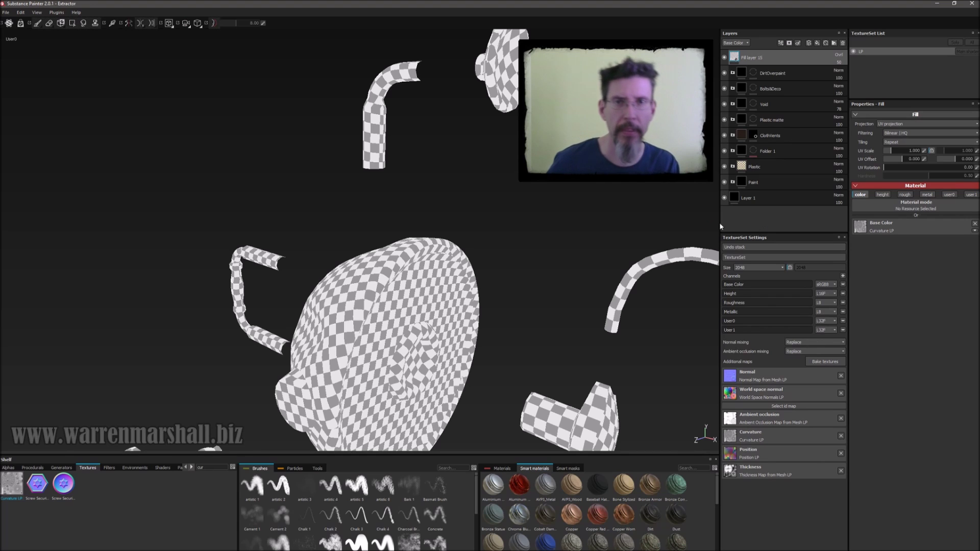
Add Fill layer 16 and disable every channel except User0.
mouse_move(534, 230)
alt+mouse_down()
mouse_move(640, 192)
mouse_move(525, 224)
alt+mouse_up()
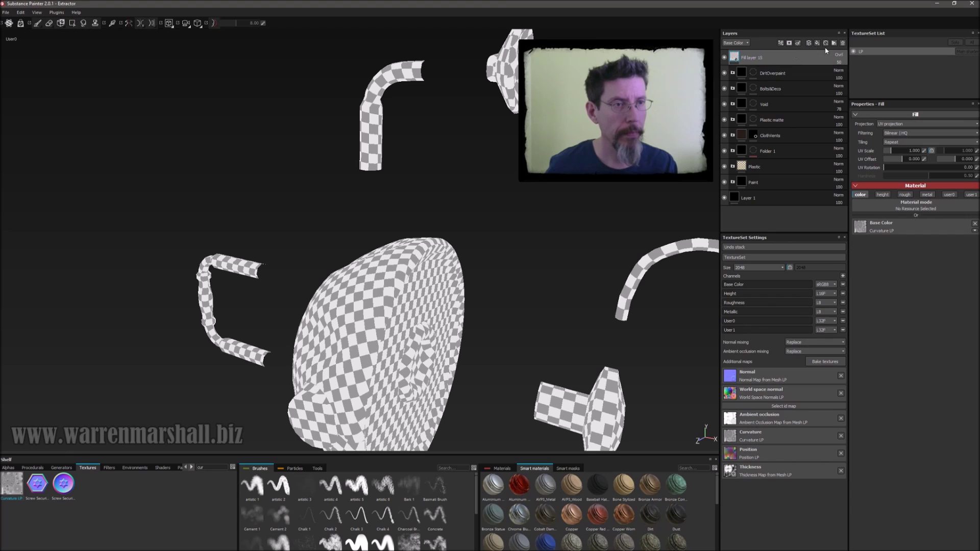
click(818, 44)
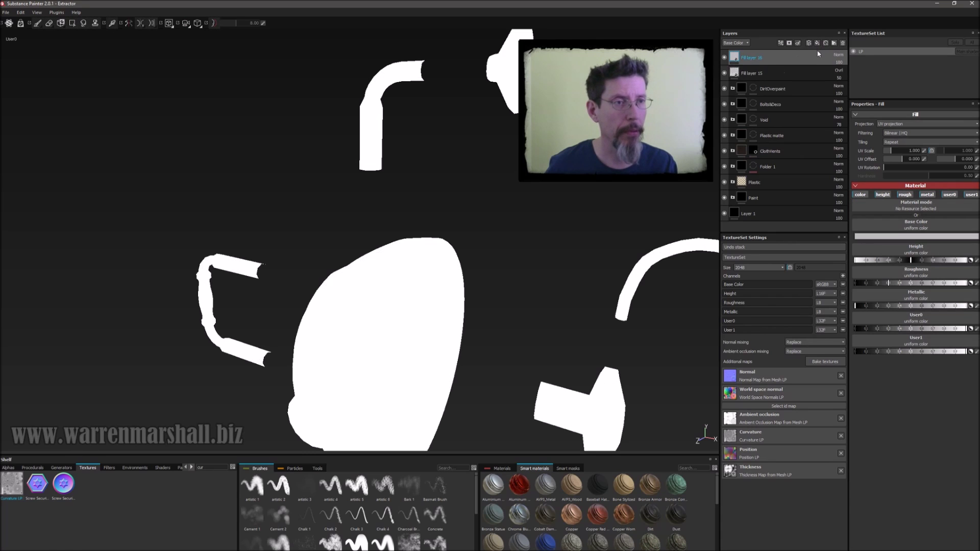
alt+drag(459, 255, 516, 259)
click(865, 196)
click(882, 195)
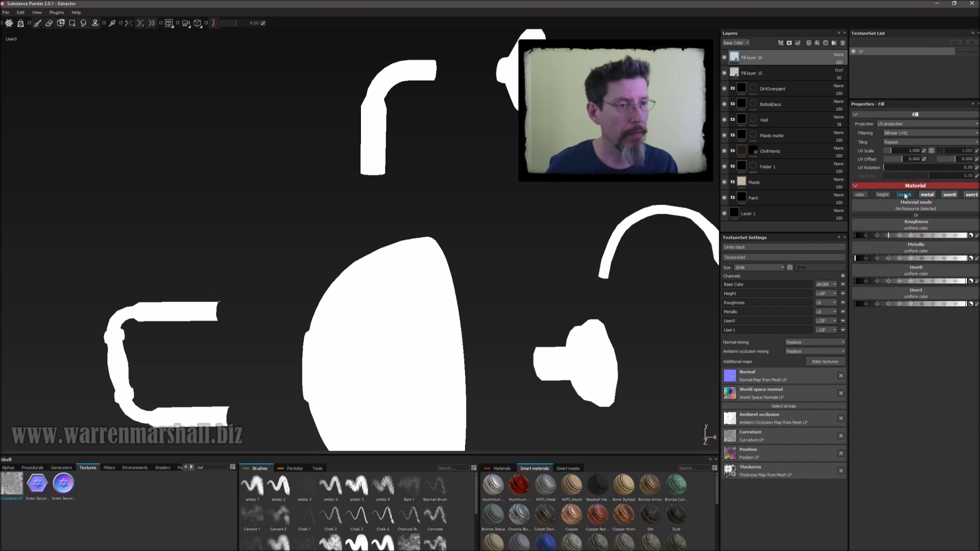
click(904, 195)
click(927, 194)
click(971, 195)
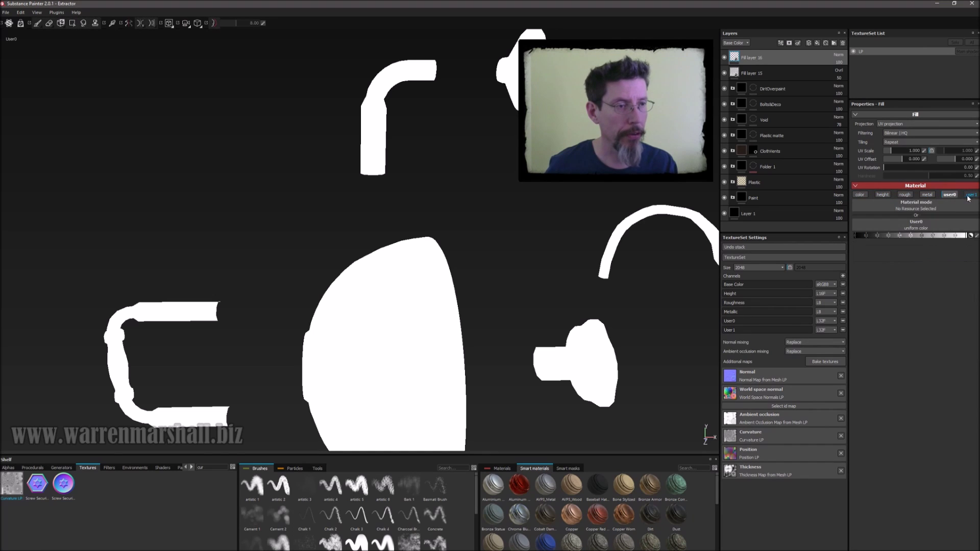
alt+drag(453, 251, 501, 223)
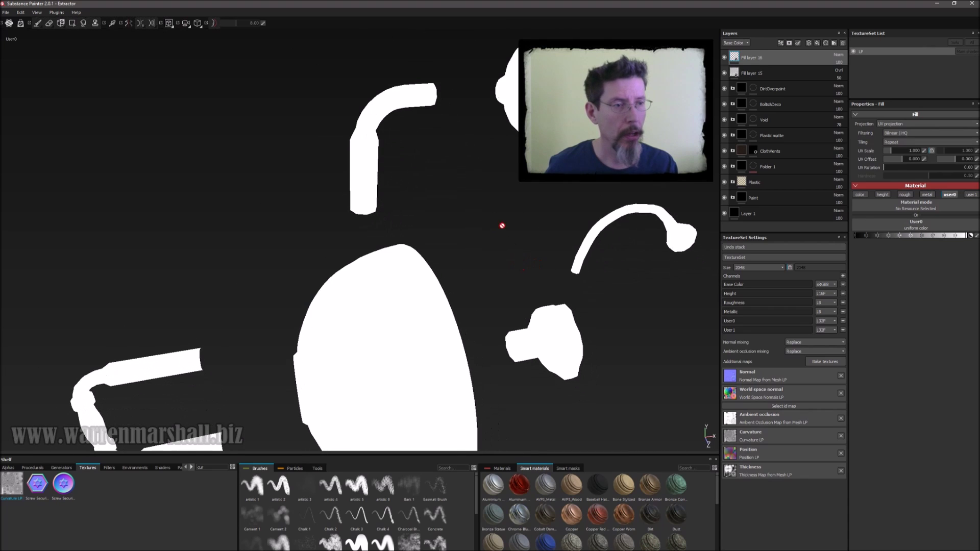
Give it a black mask, polygon-fill the two bent pipes white, then display User1.
click(789, 42)
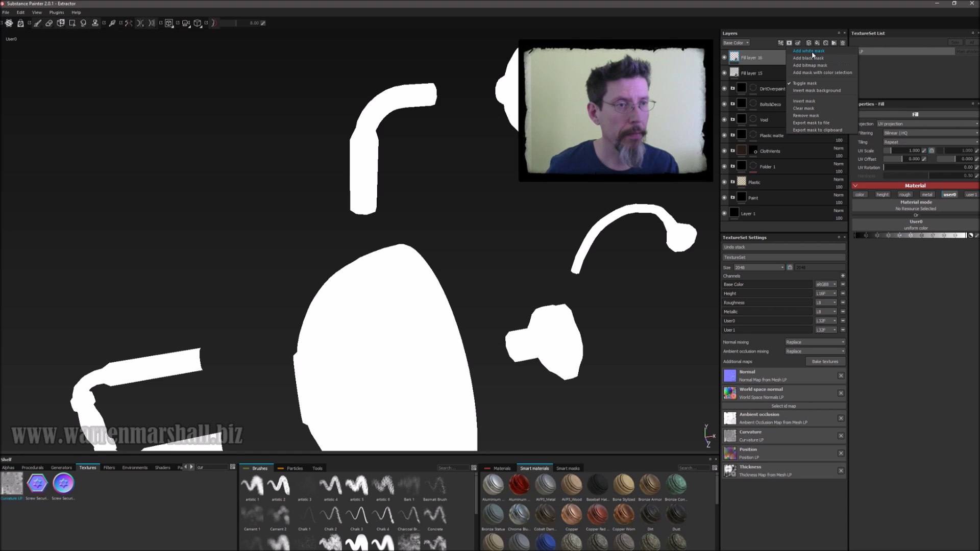
click(813, 52)
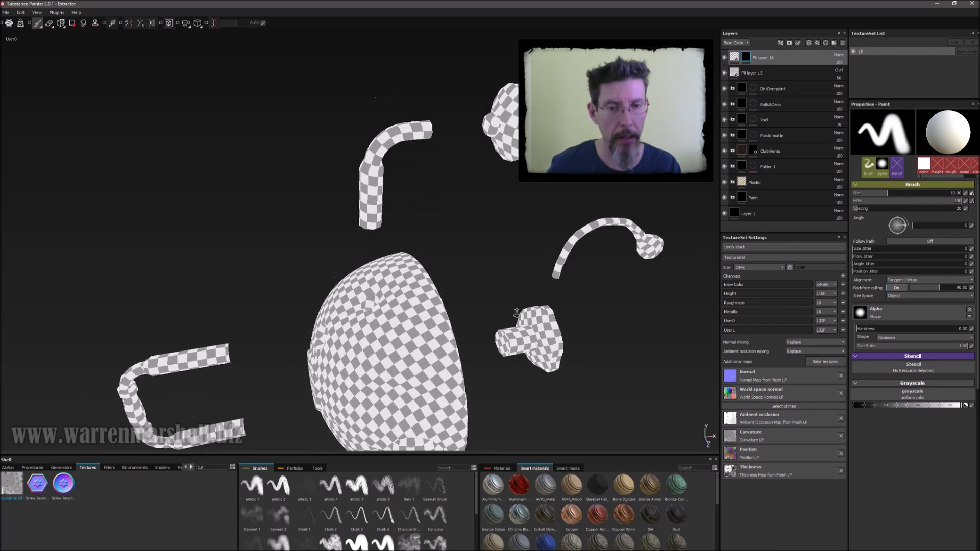
alt+drag(517, 313, 543, 345)
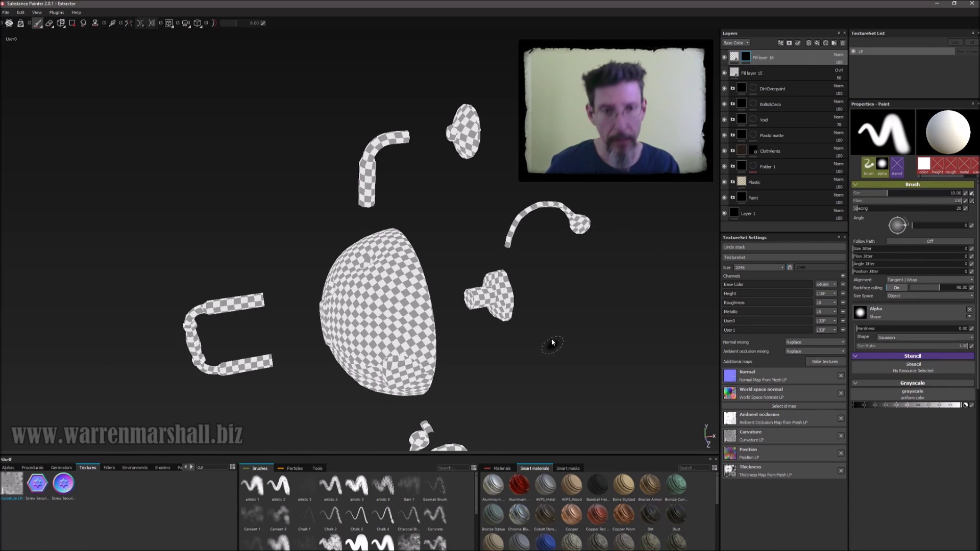
key(4)
drag(311, 117, 424, 217)
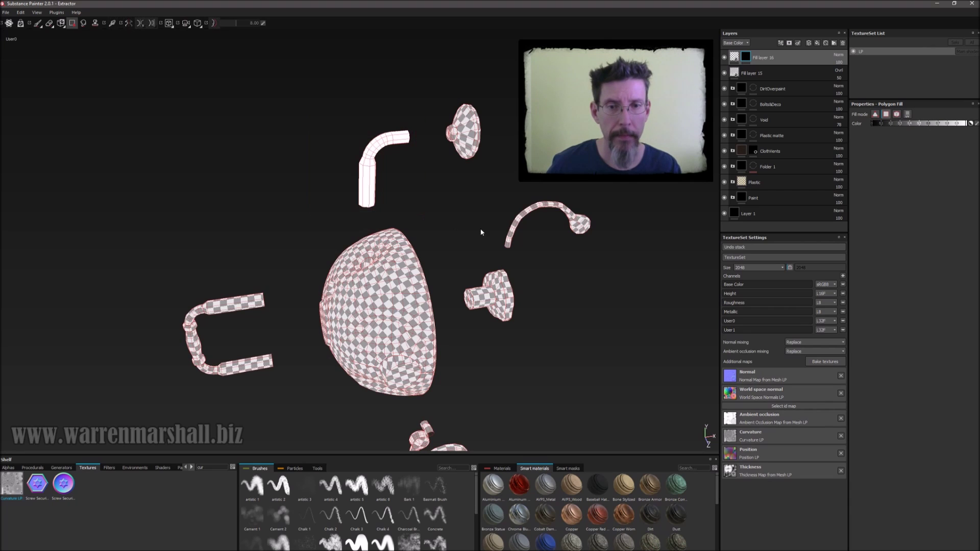
alt+drag(481, 229, 507, 253)
drag(580, 197, 471, 234)
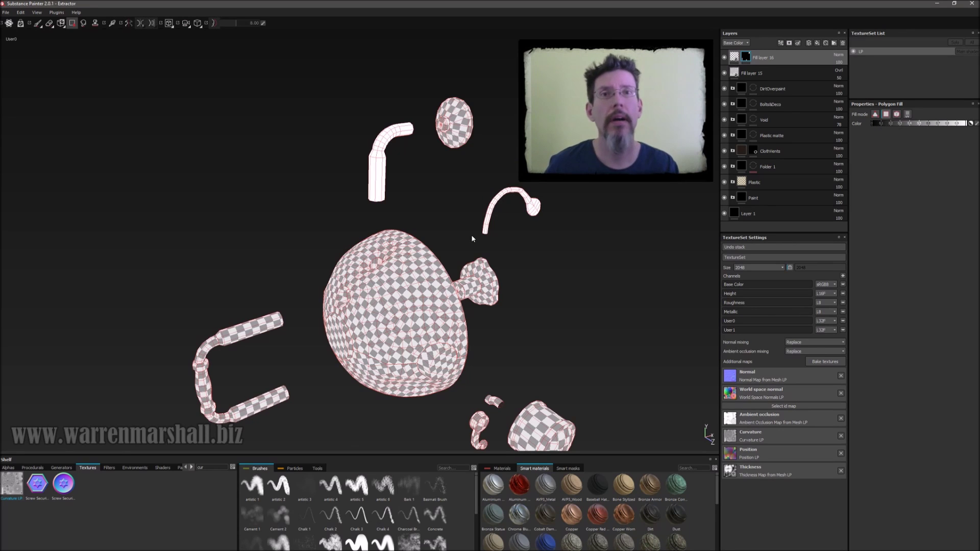
alt+drag(471, 234, 541, 245)
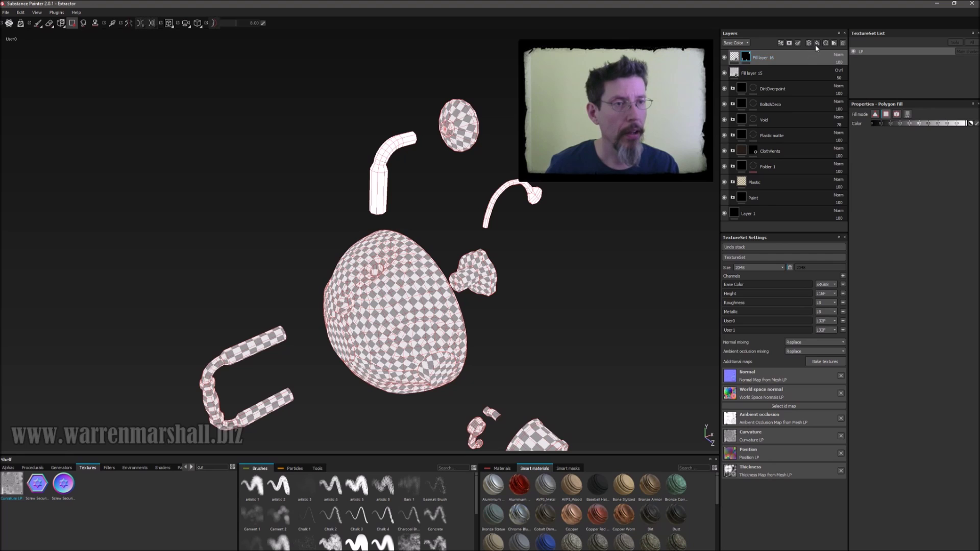
alt+drag(388, 240, 408, 242)
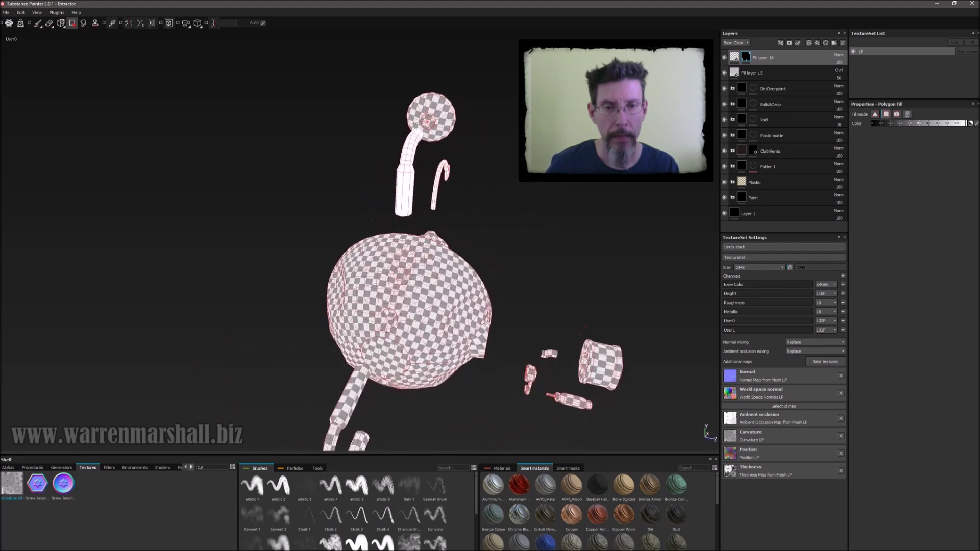
key(c)
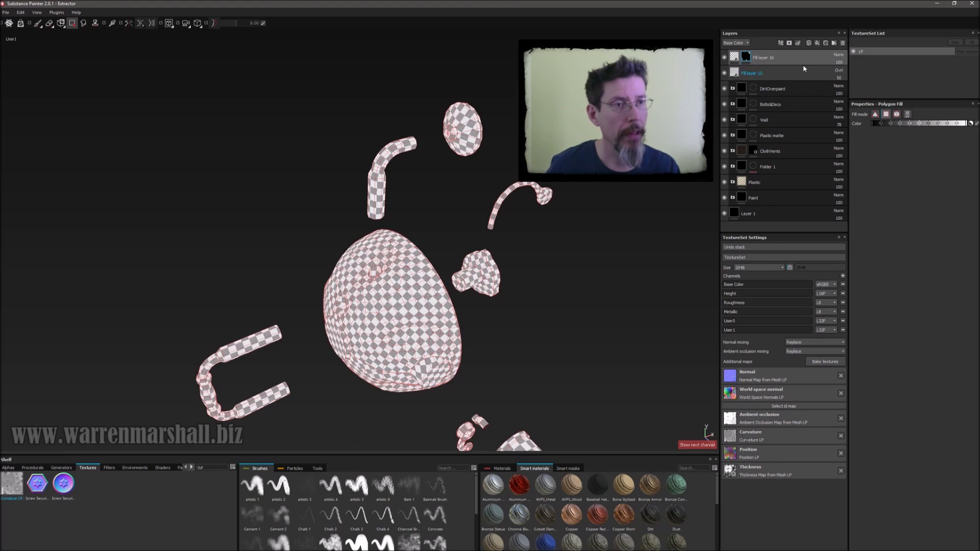
Add Fill layer 17 with only User1 enabled and a black mask.
click(817, 44)
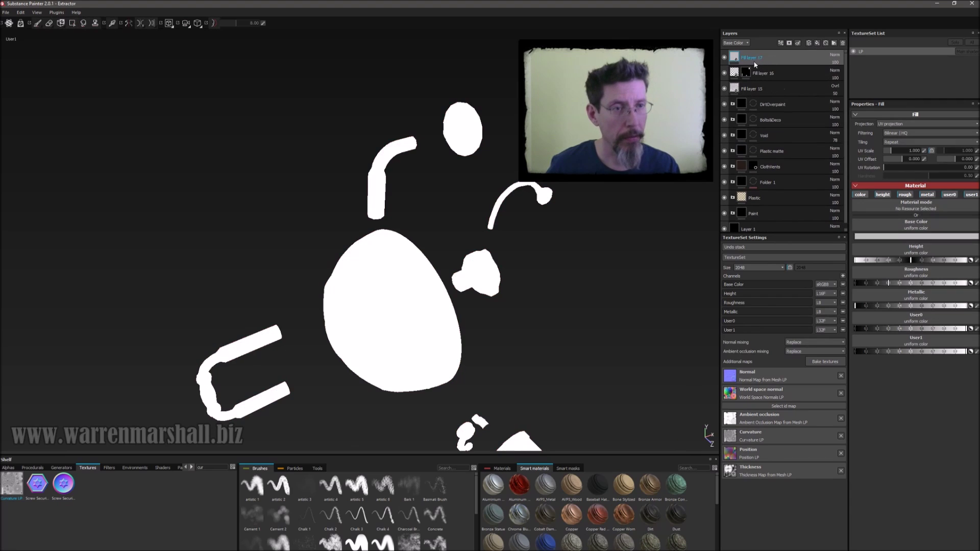
click(860, 195)
click(882, 194)
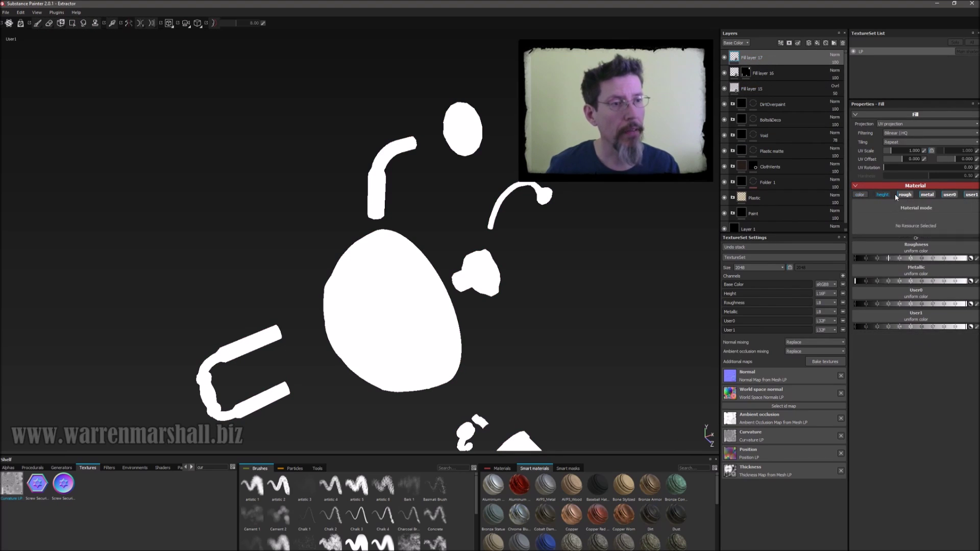
click(904, 195)
click(926, 195)
click(950, 195)
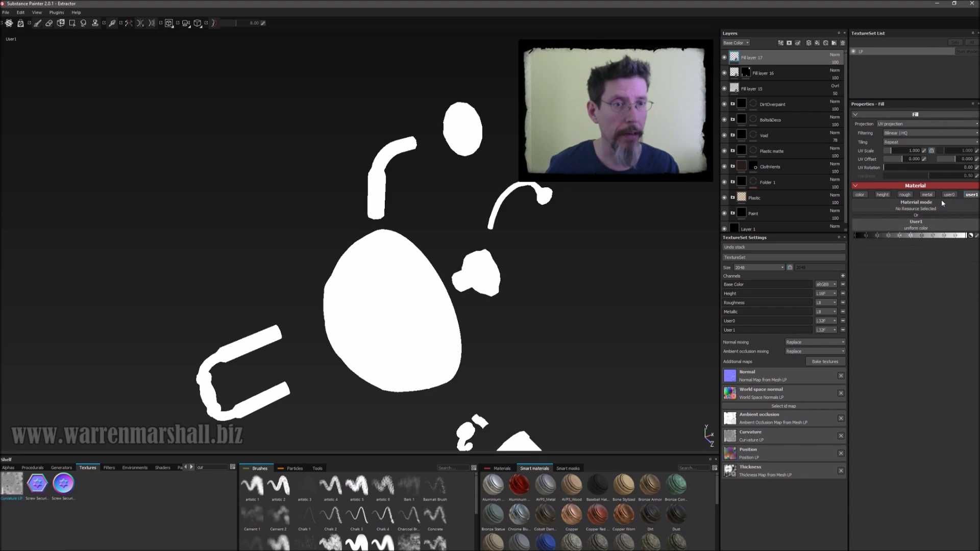
click(789, 44)
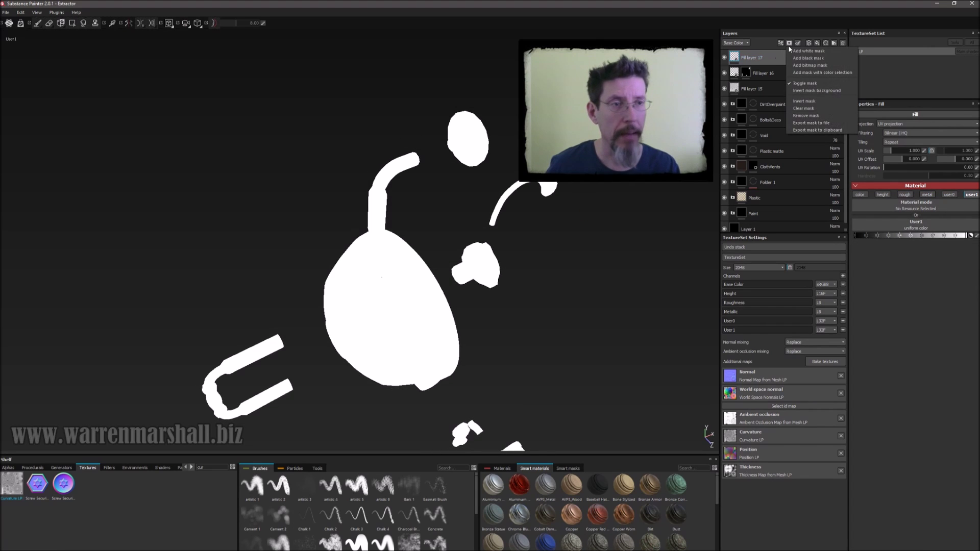
click(807, 58)
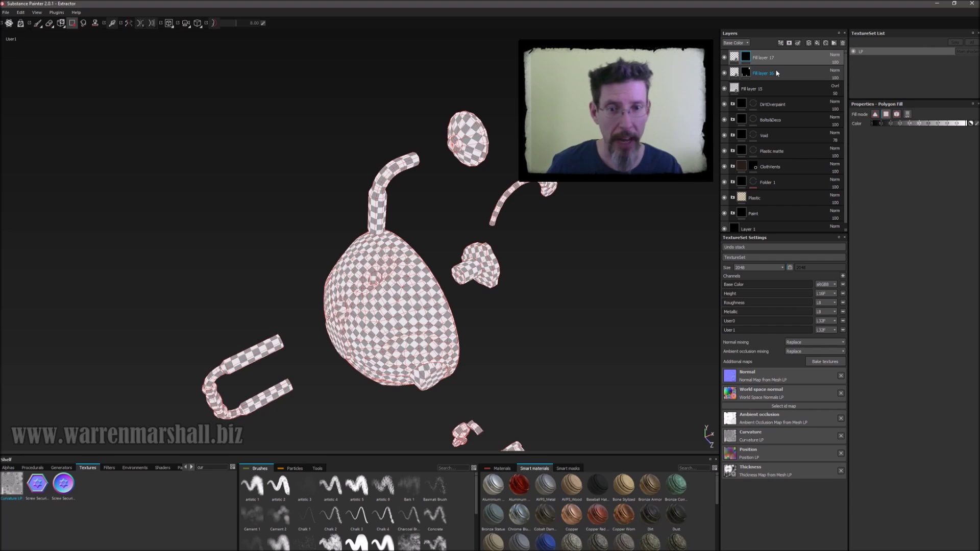
Brush white User1 patches onto the round body's mask, then return to material view.
alt+drag(503, 296, 470, 268)
scroll(455, 299, up, 3)
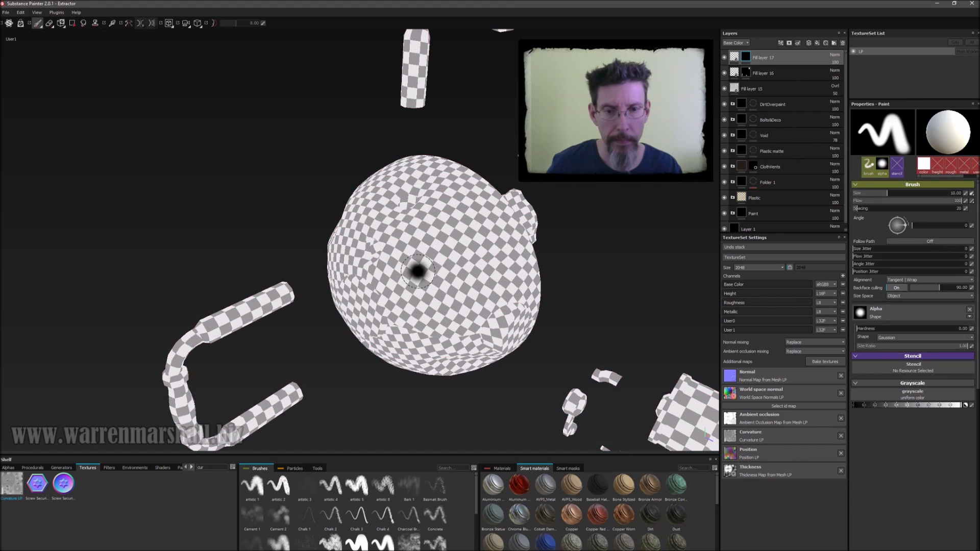
key(1)
key(x)
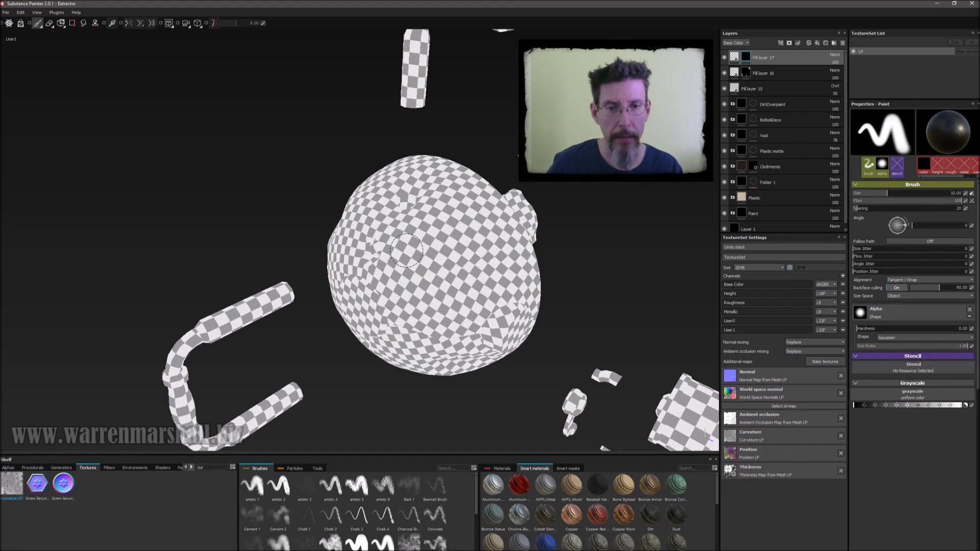
key(x)
mouse_move(424, 267)
mouse_down()
mouse_move(433, 256)
mouse_move(462, 291)
mouse_move(449, 219)
mouse_move(446, 272)
mouse_move(355, 254)
mouse_move(380, 278)
mouse_move(403, 271)
mouse_move(403, 286)
mouse_move(448, 261)
mouse_move(405, 262)
mouse_move(390, 192)
mouse_move(413, 220)
mouse_move(449, 199)
mouse_move(393, 245)
mouse_move(374, 221)
mouse_move(365, 240)
mouse_move(363, 224)
mouse_move(469, 229)
mouse_up()
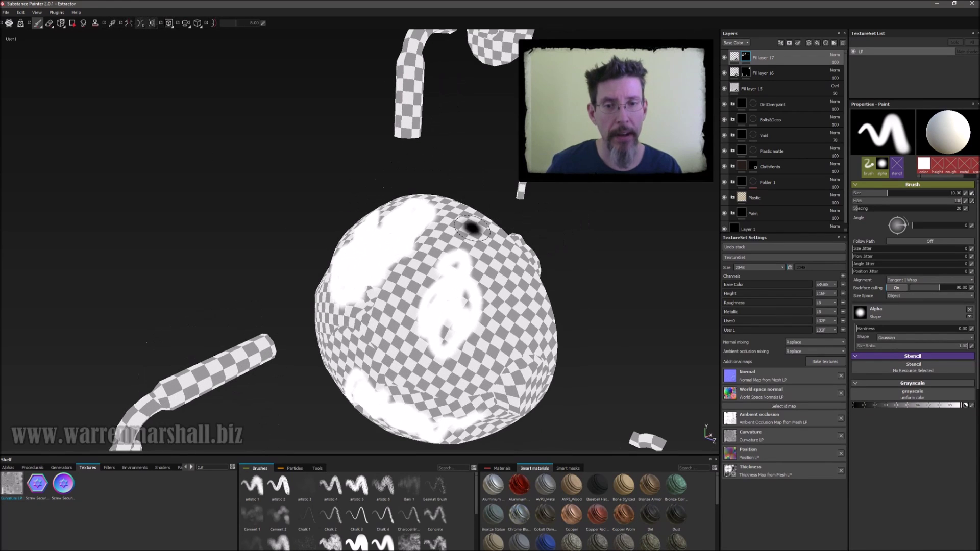
scroll(478, 181, down, 3)
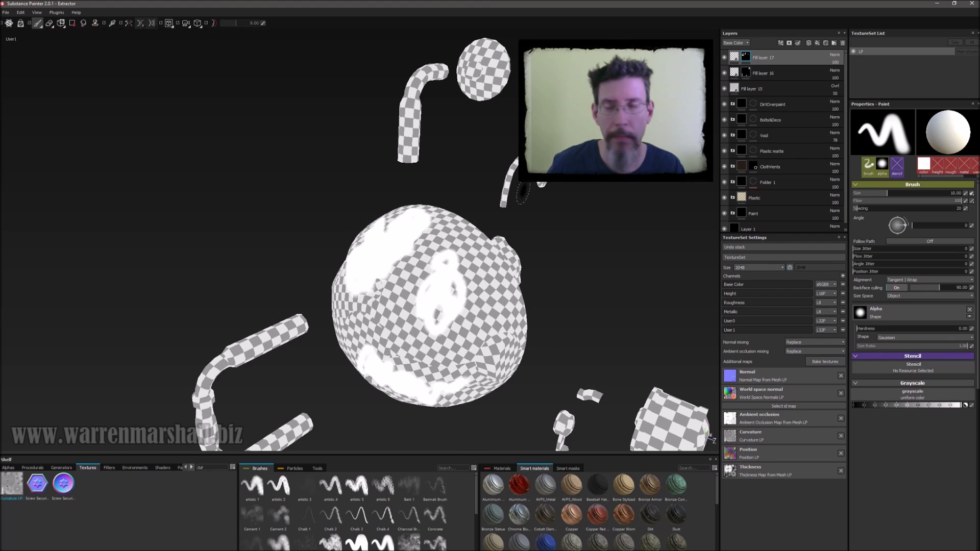
alt+drag(536, 184, 513, 204)
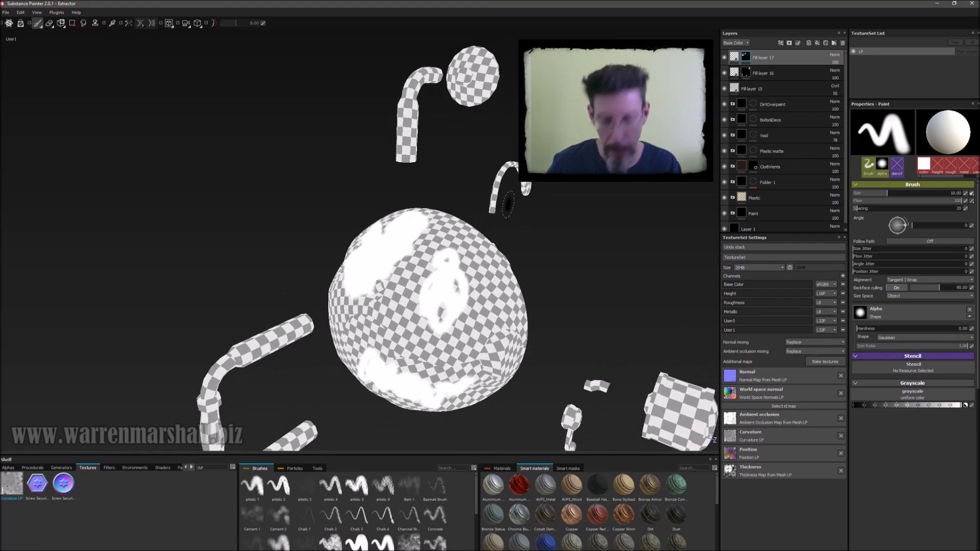
key(m)
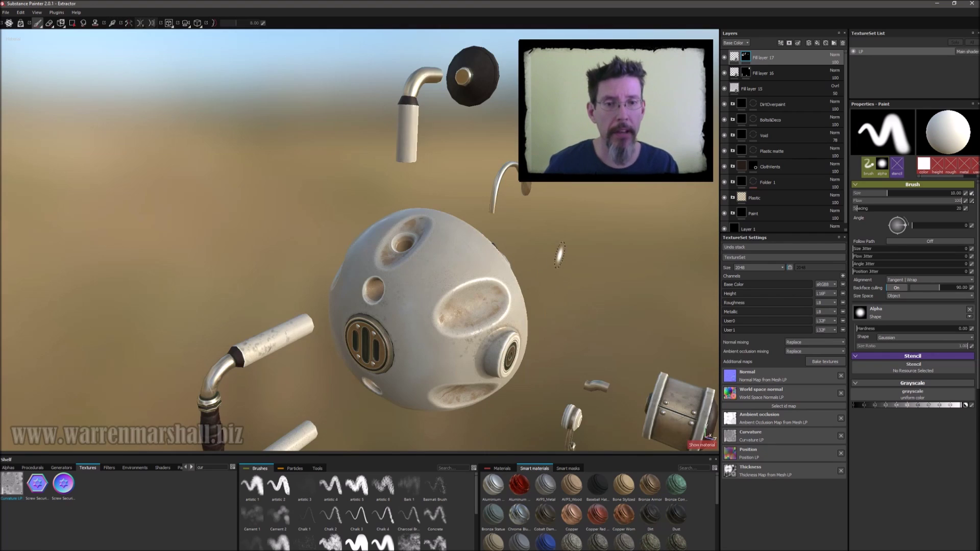
scroll(252, 225, up, 5)
mouse_move(253, 225)
alt+mouse_down()
mouse_move(513, 201)
mouse_move(541, 245)
mouse_move(527, 230)
mouse_move(495, 243)
alt+mouse_up()
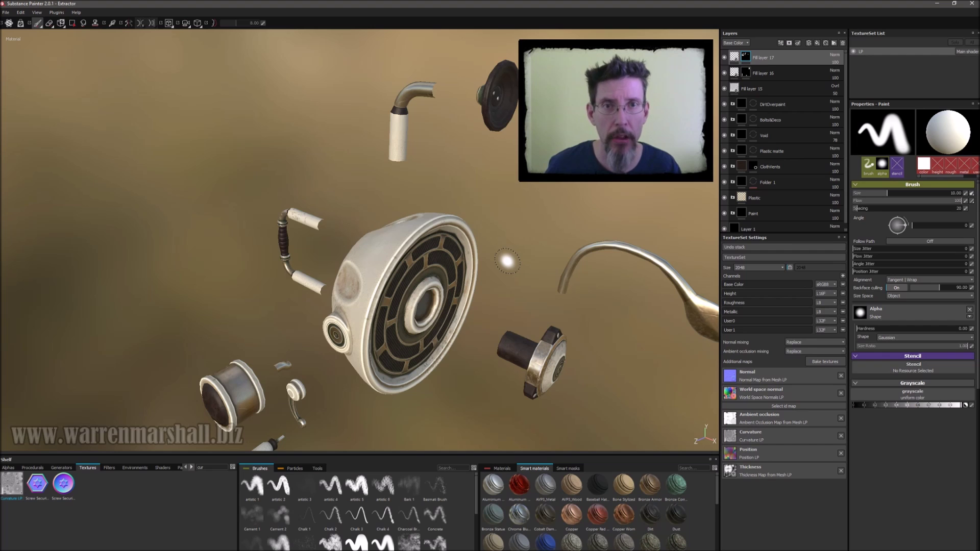
alt+drag(507, 261, 626, 269)
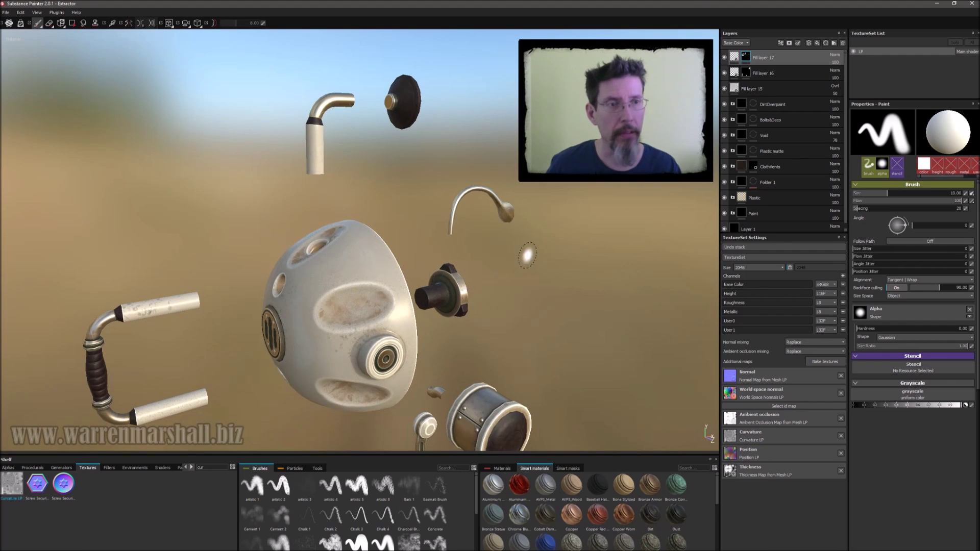
key(c)
key(c)
key(c)
key(c)
key(c)
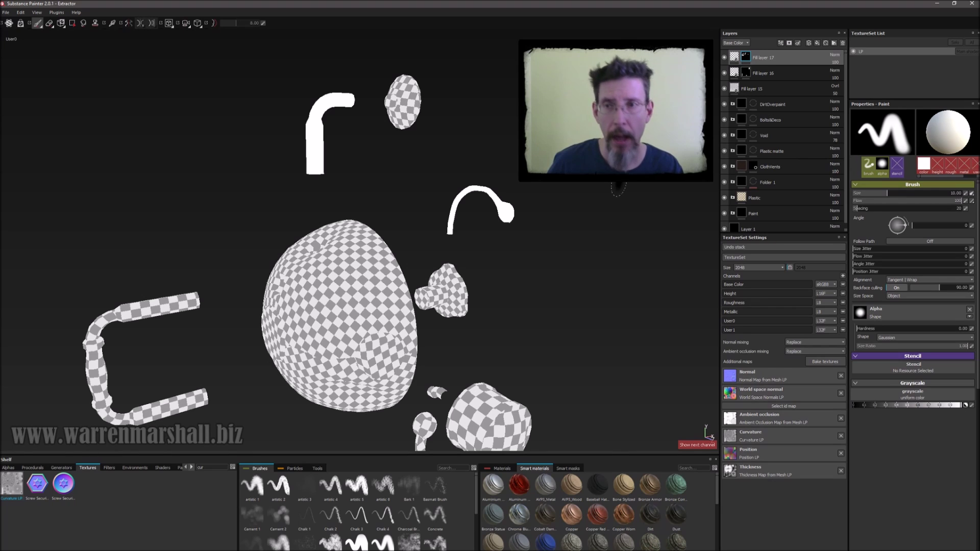
alt+drag(529, 189, 562, 193)
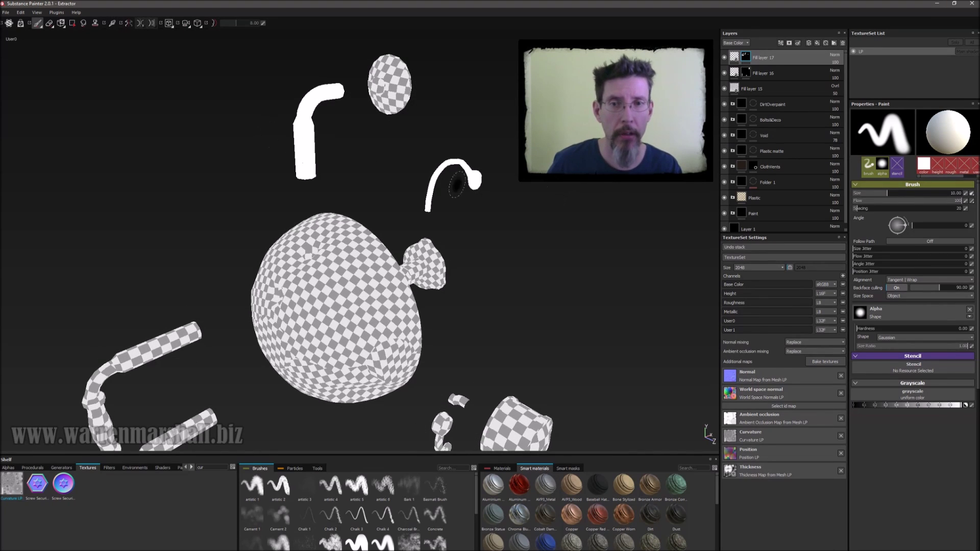
key(c)
alt+drag(458, 226, 238, 320)
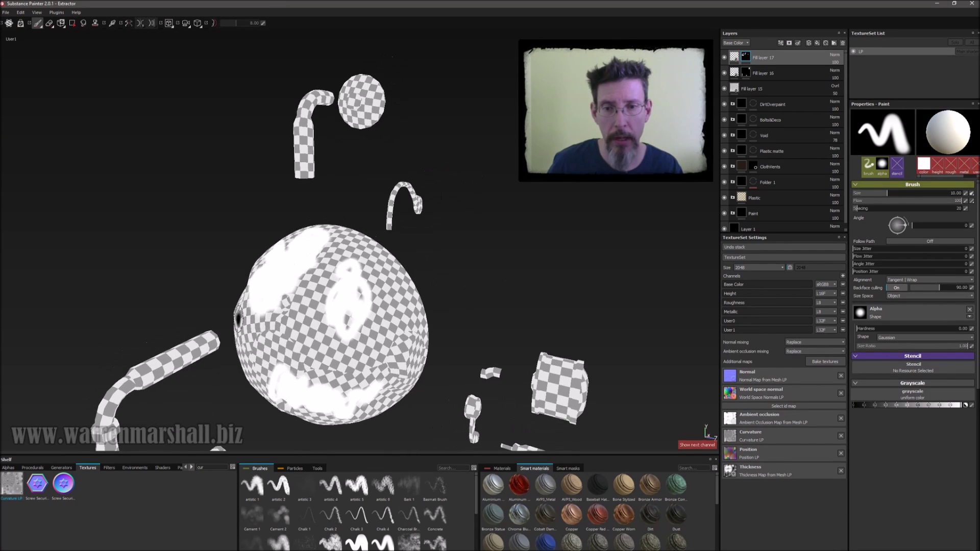
alt+drag(532, 262, 506, 248)
key(c)
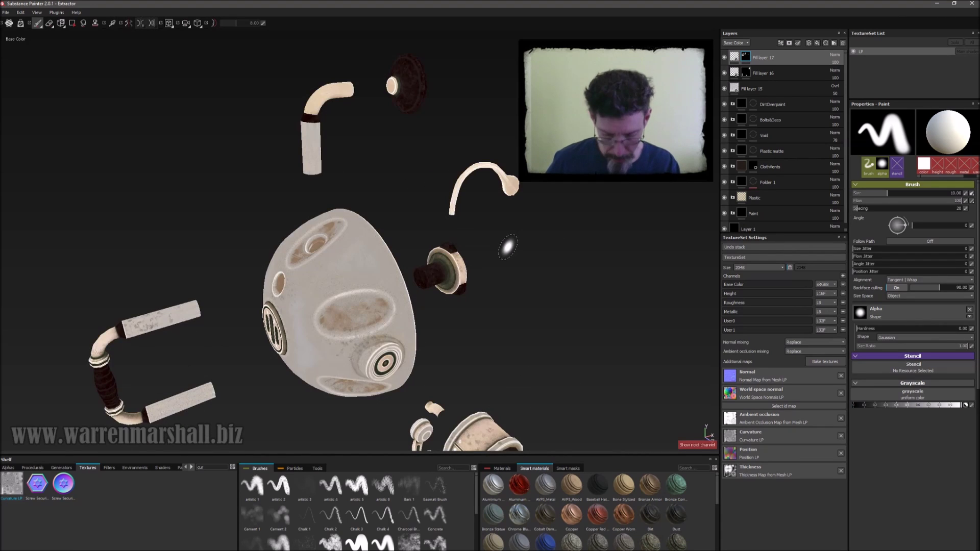
key(m)
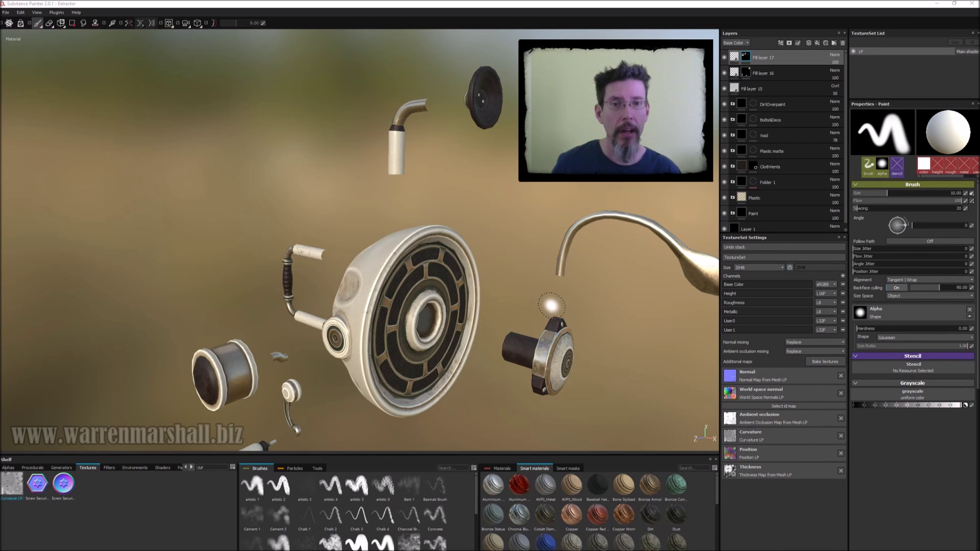
mouse_move(447, 185)
alt+mouse_down()
mouse_move(422, 195)
mouse_move(449, 199)
mouse_move(448, 159)
alt+mouse_up()
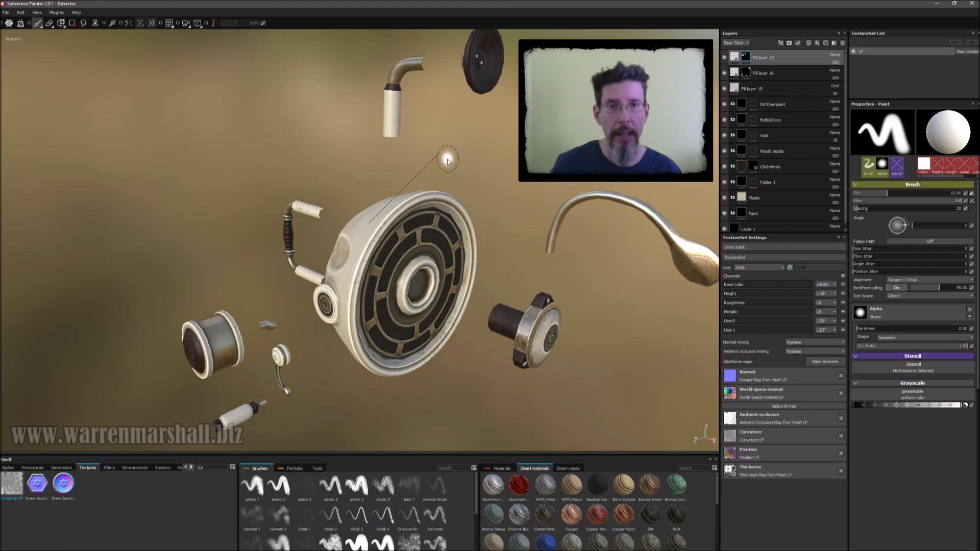
key(ctrl+shift+e)
Load the WeHappyFew export configuration and add an RGB output map named MaskTest.
click(369, 188)
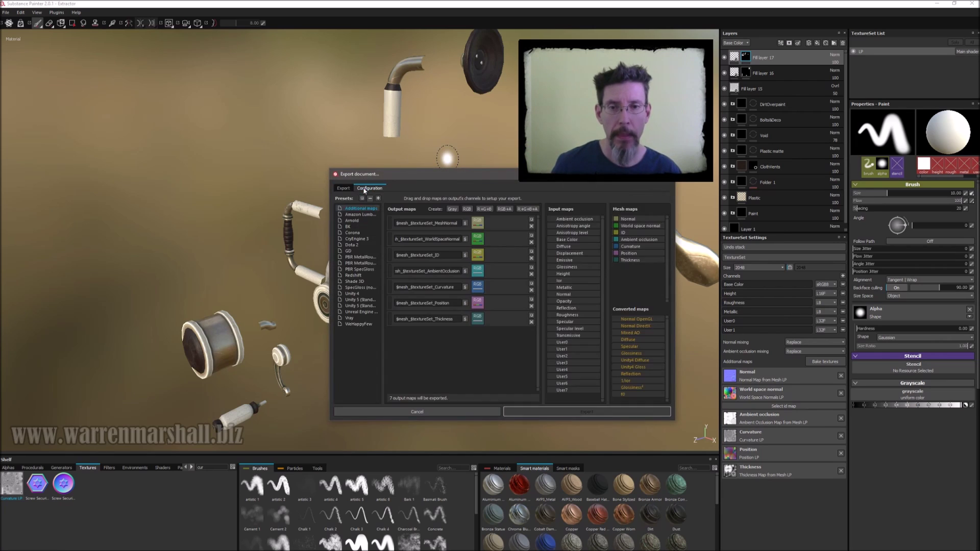
click(355, 324)
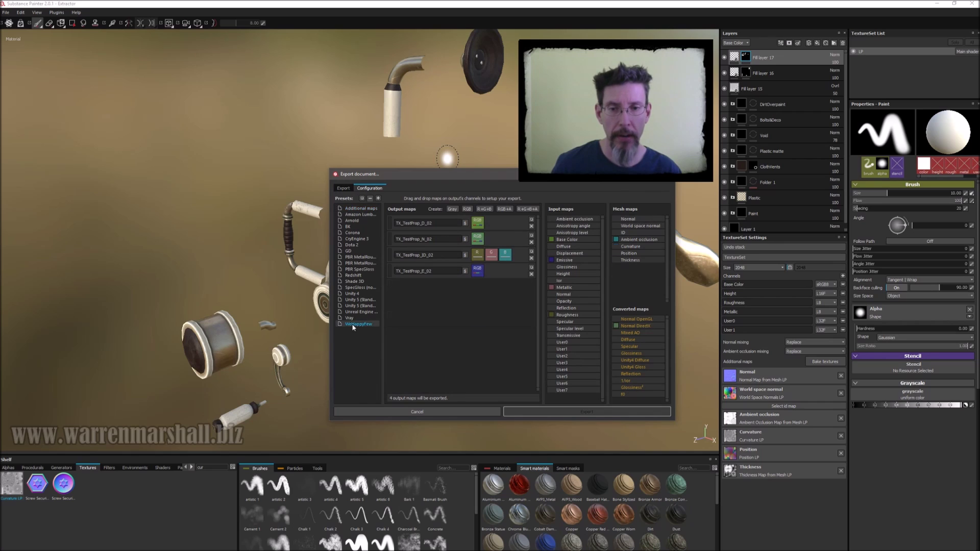
click(483, 210)
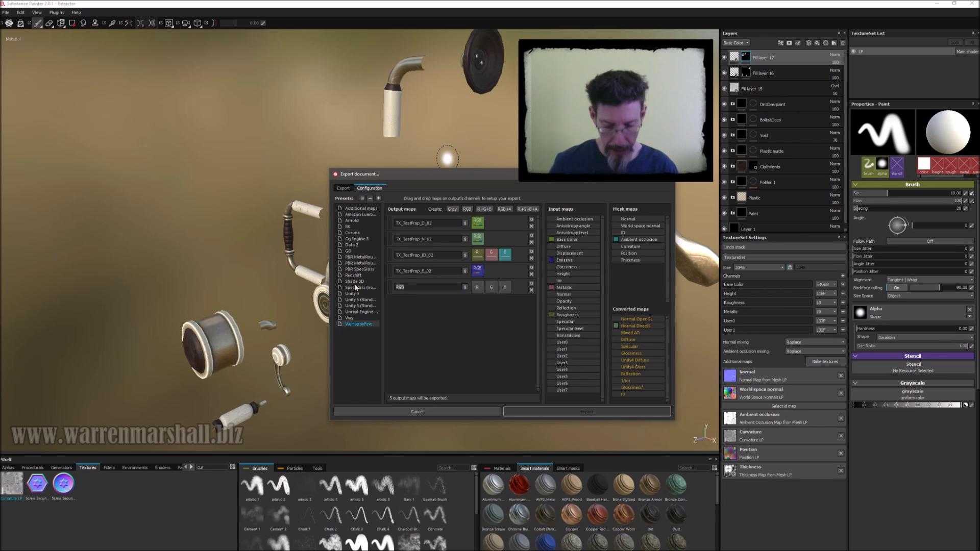
text(MaskTest)
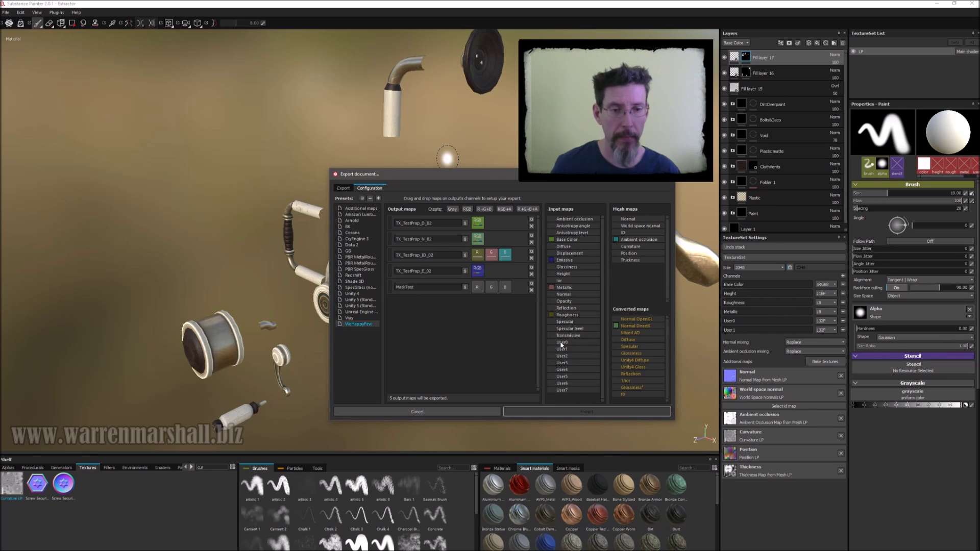
Pack User0, User1 and User2 into MaskTest's R, G and B channels.
drag(562, 345, 478, 287)
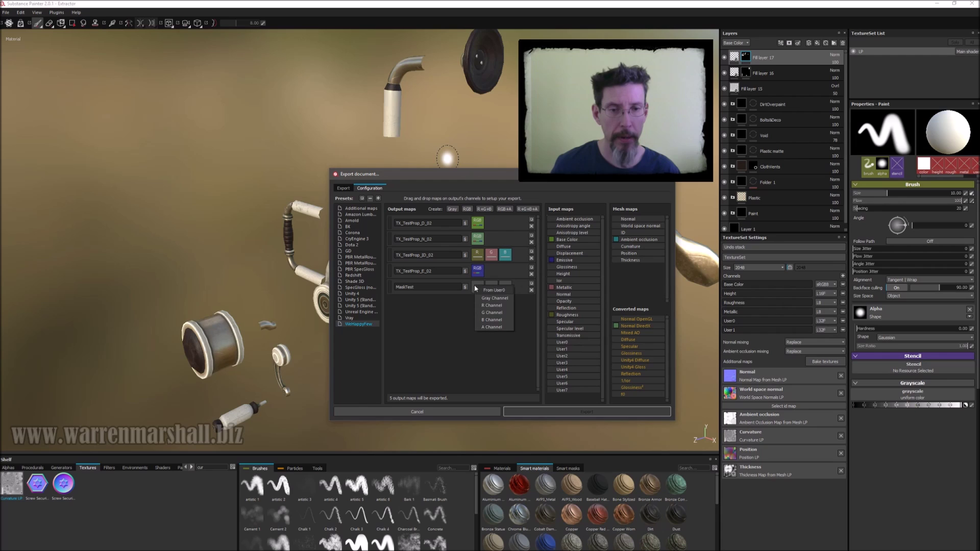
click(493, 306)
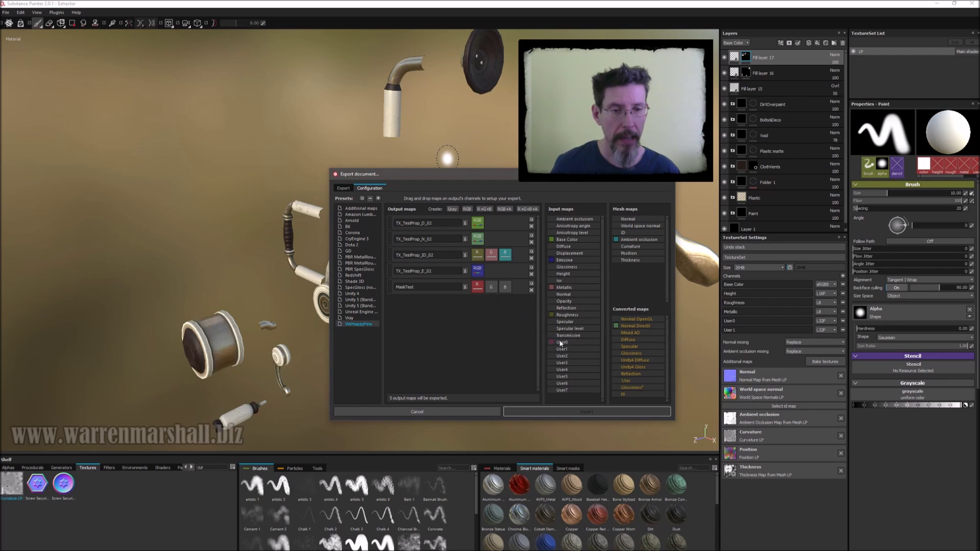
drag(564, 352, 491, 287)
click(510, 301)
drag(560, 357, 505, 290)
click(524, 303)
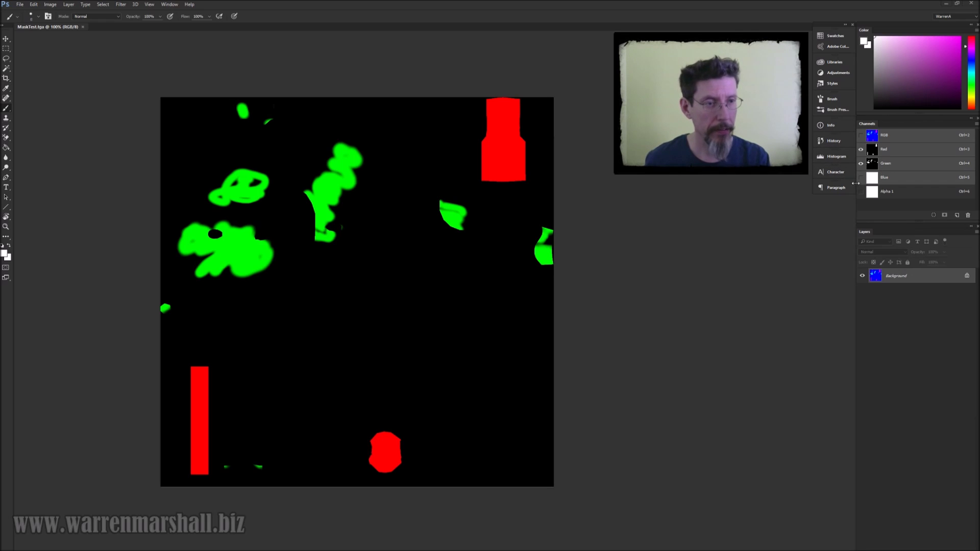
View MaskTest's Red and Green channels individually, then restore the full RGB composite.
click(861, 163)
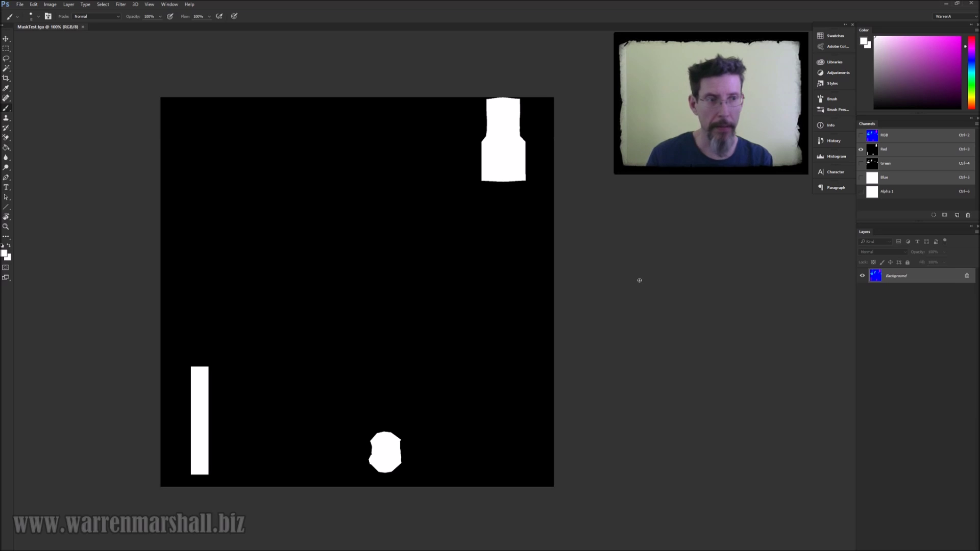
click(862, 163)
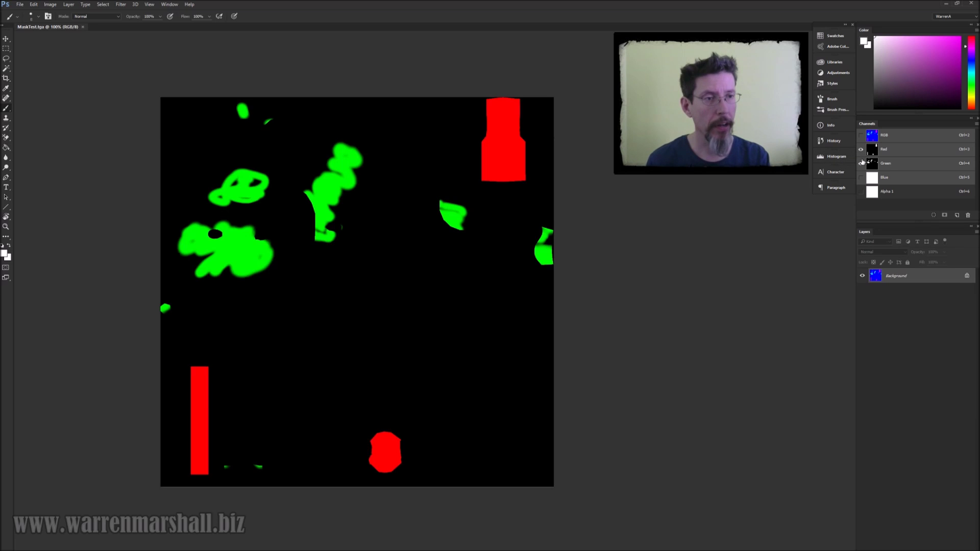
click(861, 149)
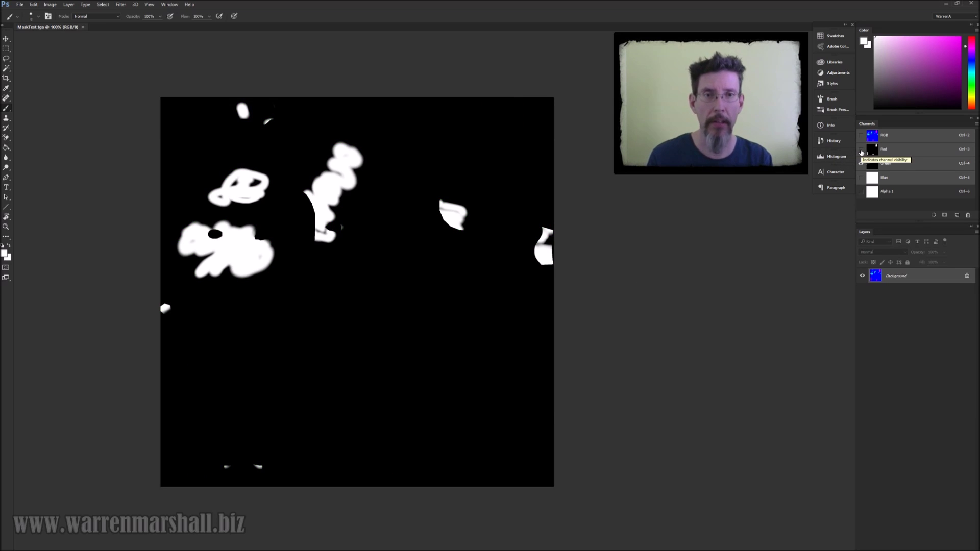
click(861, 135)
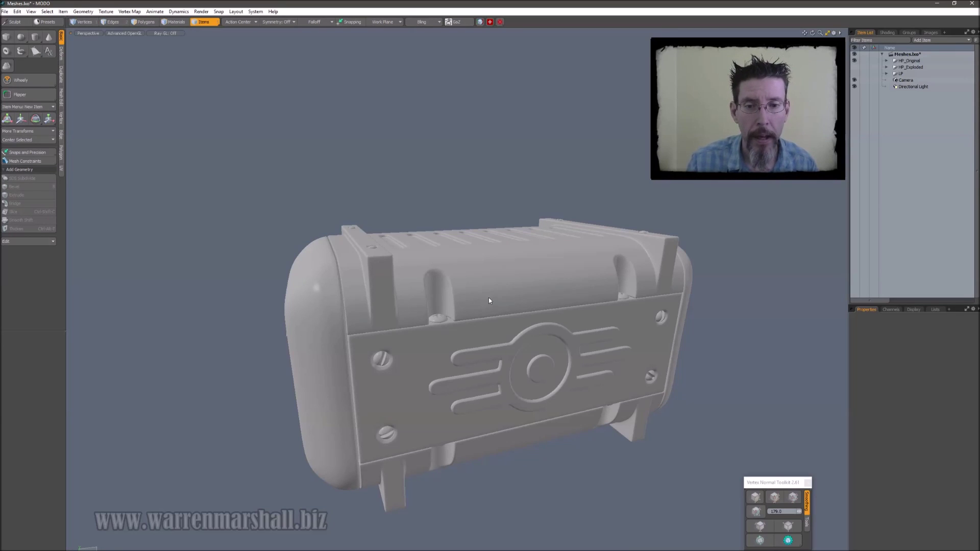
alt+drag(488, 298, 504, 292)
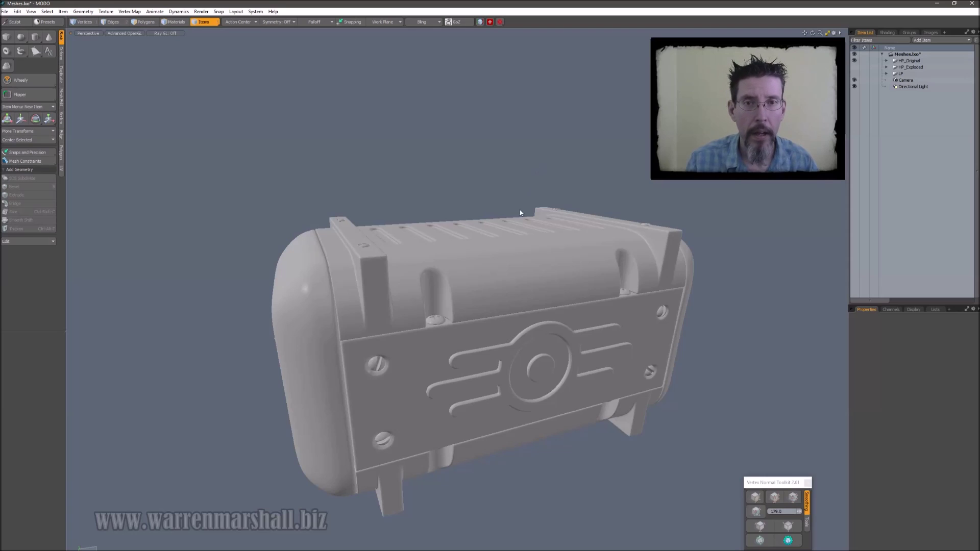
alt+drag(503, 294, 585, 292)
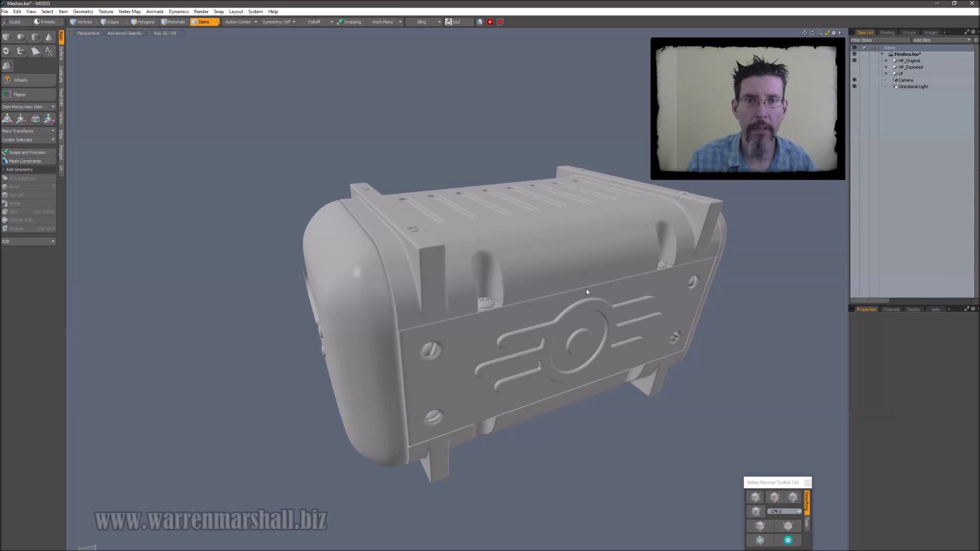
middle_drag(609, 342, 614, 330)
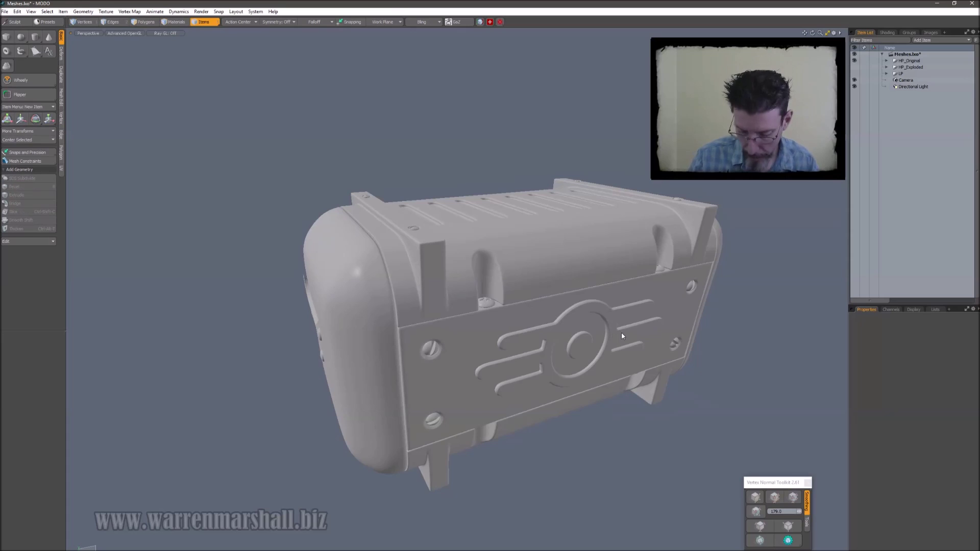
Preview the crate in Reflection shading from several angles, then switch to Advanced OpenGL with wireframe.
key(ctrl+grave)
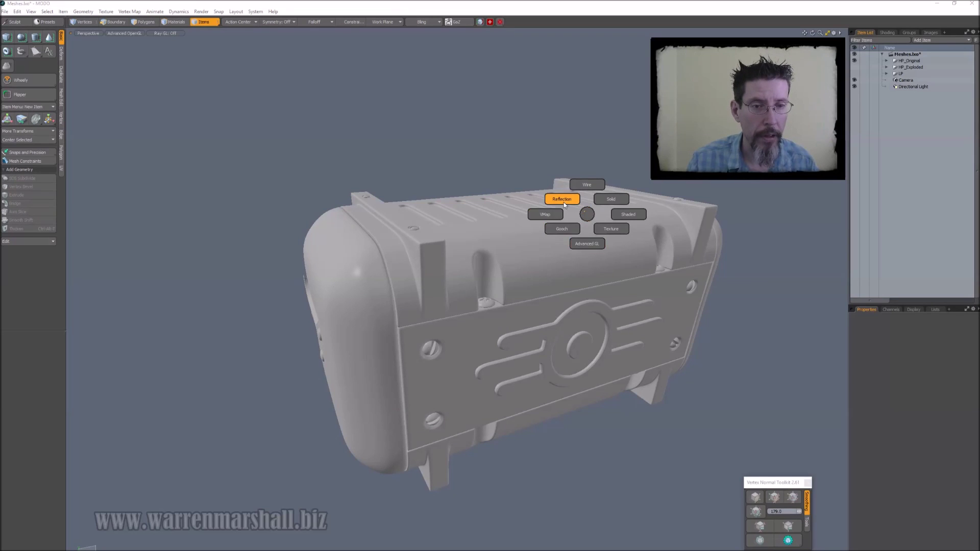
click(562, 200)
middle_drag(592, 324, 602, 302)
middle_drag(564, 347, 585, 312)
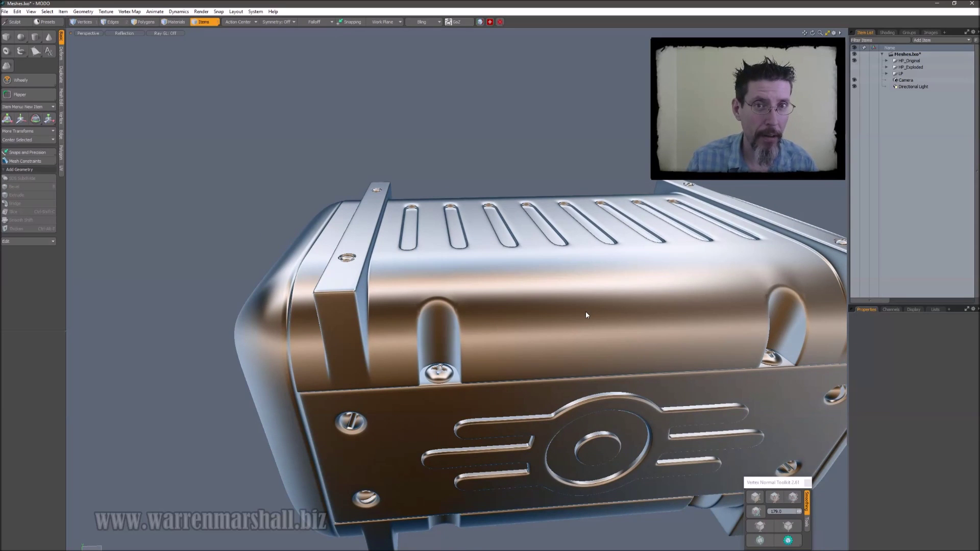
middle_drag(586, 311, 564, 367)
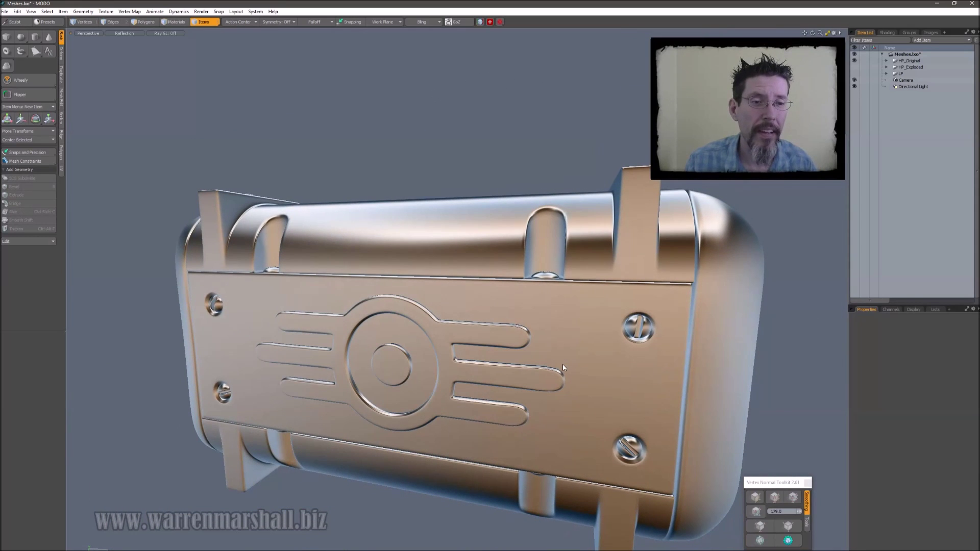
middle_drag(563, 368, 569, 343)
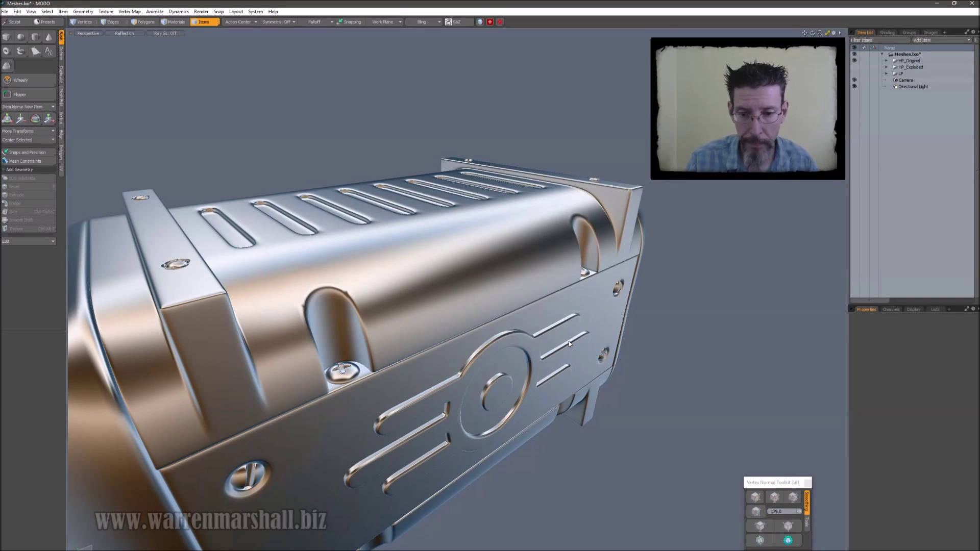
key(ctrl+grave)
click(569, 262)
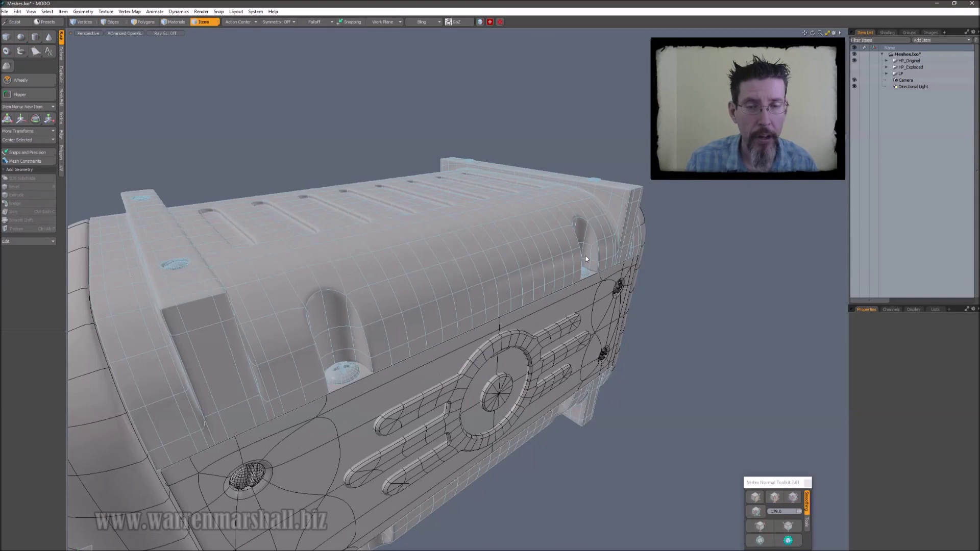
Pull back to view the whole crate and list the Bling matcaps.
middle_drag(586, 259, 509, 174)
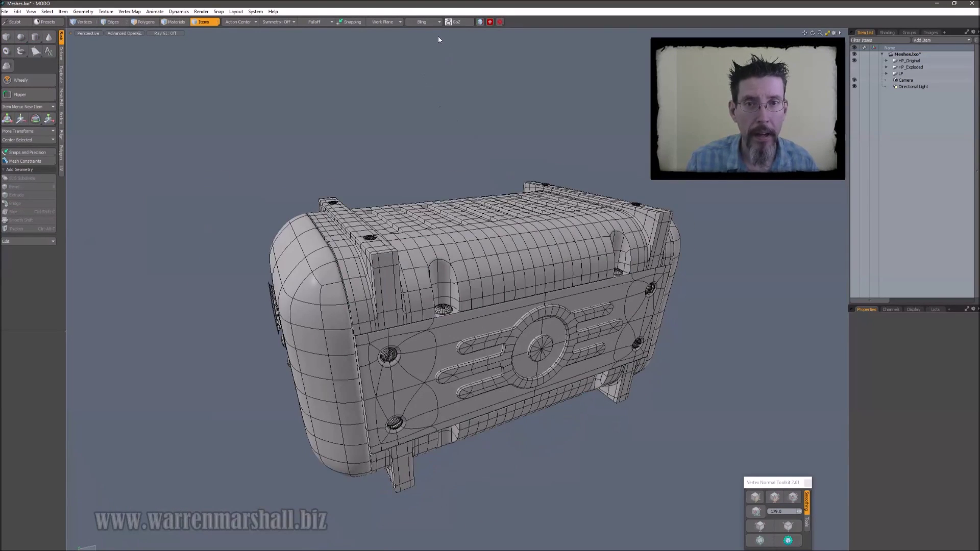
click(434, 22)
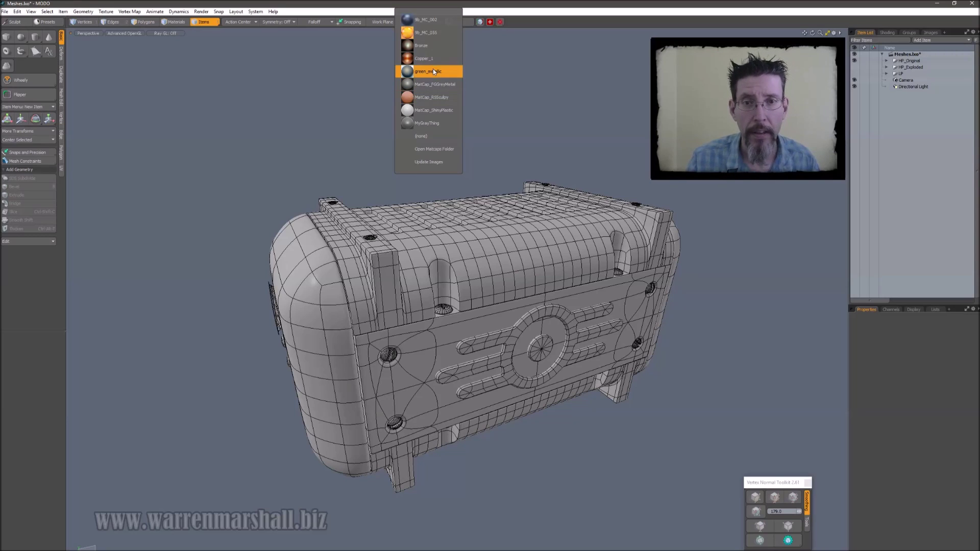
Apply the MatCap_FGGreyMetal matcap and orbit to a front-on view of the plate.
click(439, 85)
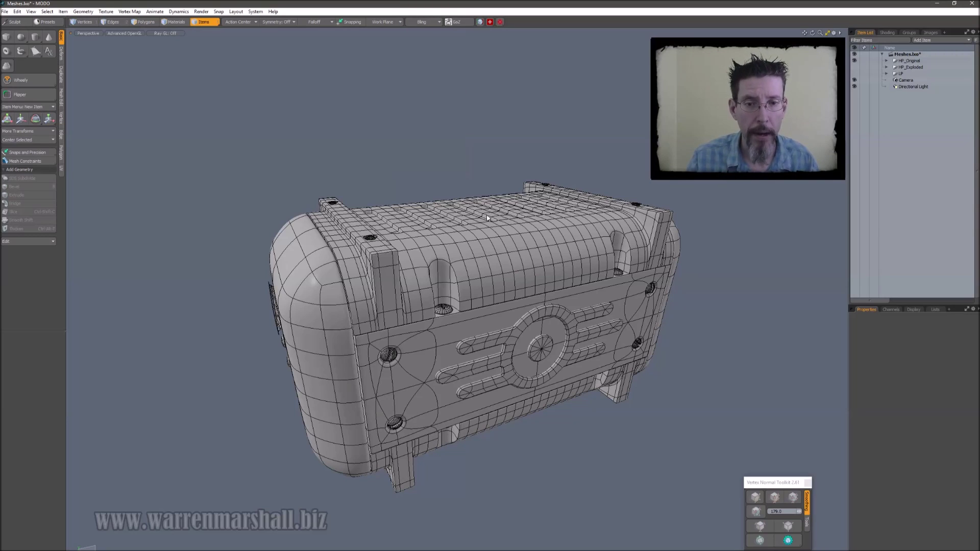
mouse_move(487, 223)
alt+mouse_down()
mouse_move(479, 289)
mouse_move(423, 281)
mouse_move(497, 267)
mouse_move(612, 318)
mouse_move(723, 236)
mouse_move(578, 309)
mouse_move(566, 237)
mouse_move(330, 249)
alt+mouse_up()
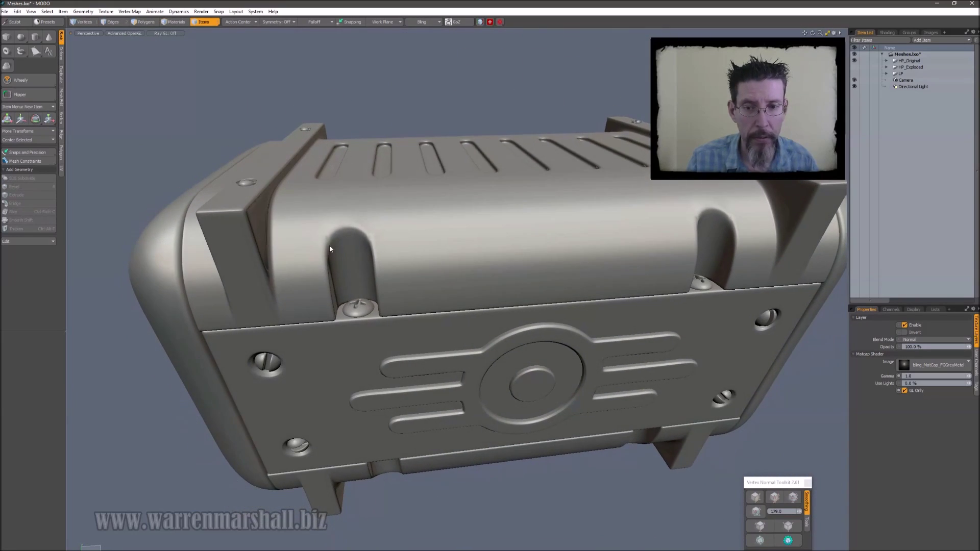
alt+drag(543, 231, 460, 256)
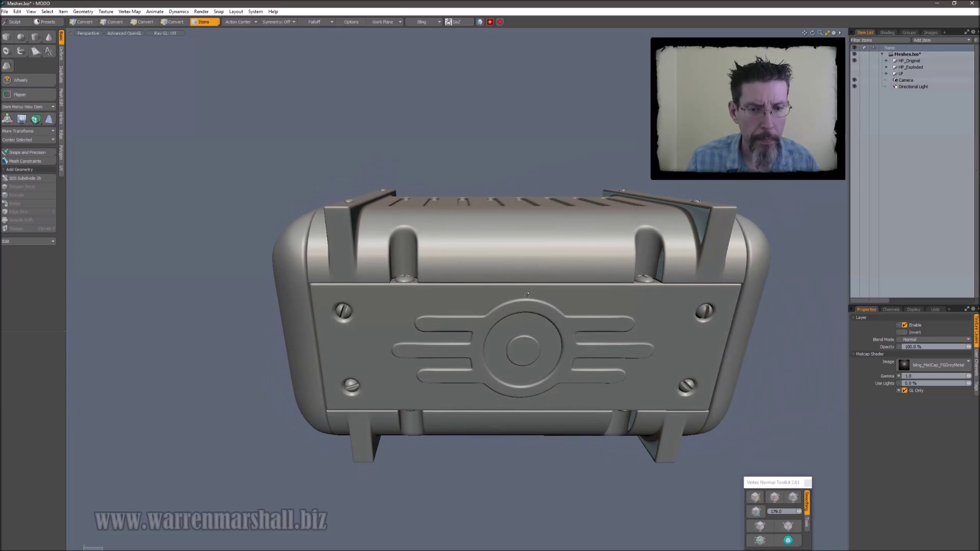
click(431, 23)
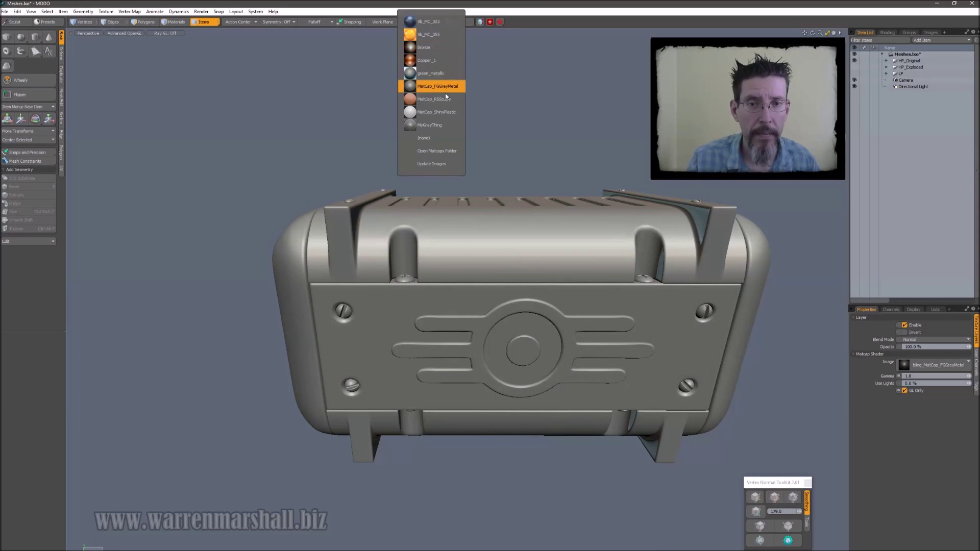
Try the orange 9b_MC_055 matcap close up, then switch to green_metallic.
click(431, 34)
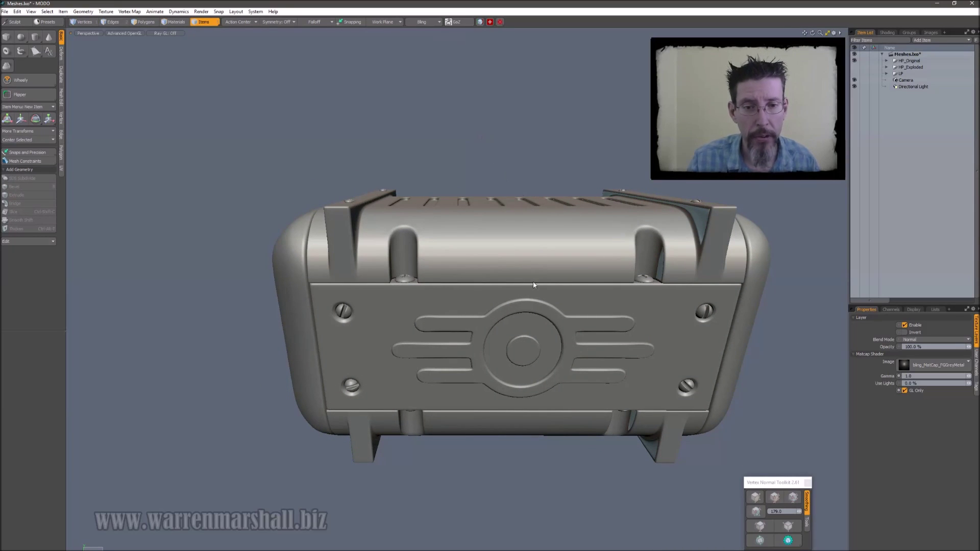
alt+drag(509, 285, 541, 240)
scroll(570, 249, up, 3)
scroll(570, 250, down, 3)
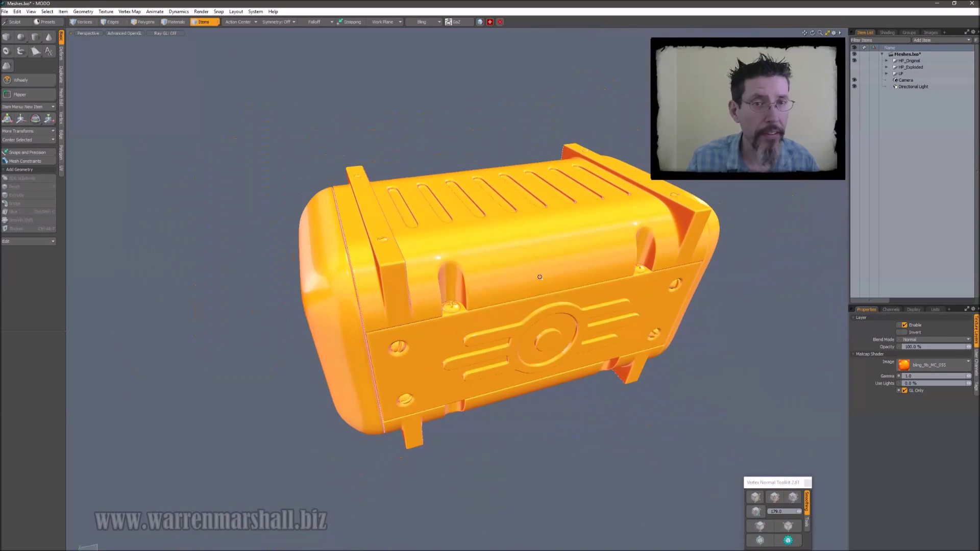
click(436, 23)
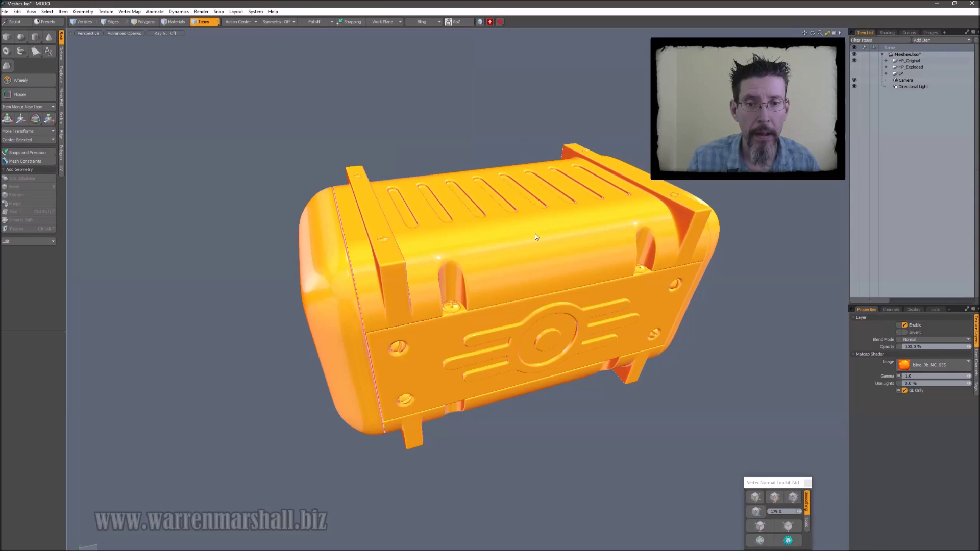
alt+drag(526, 281, 576, 242)
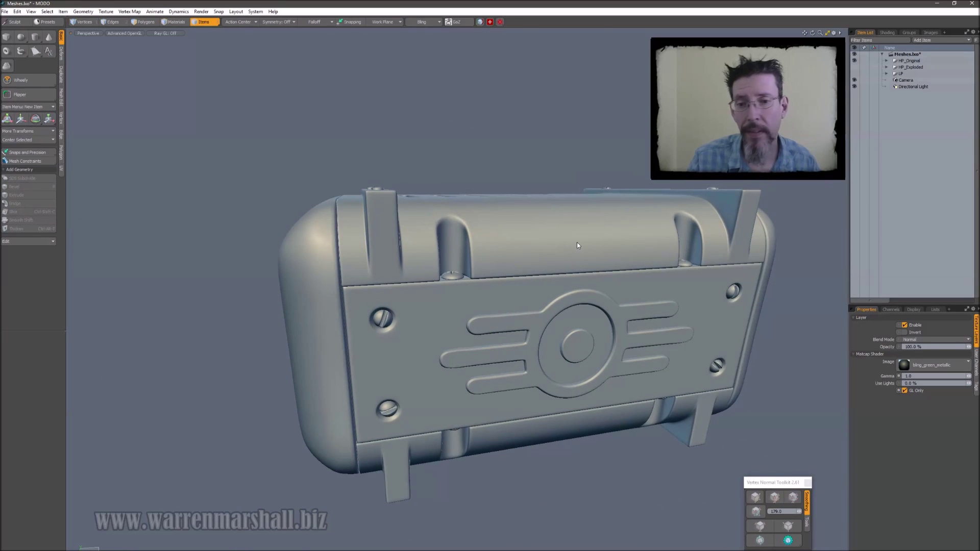